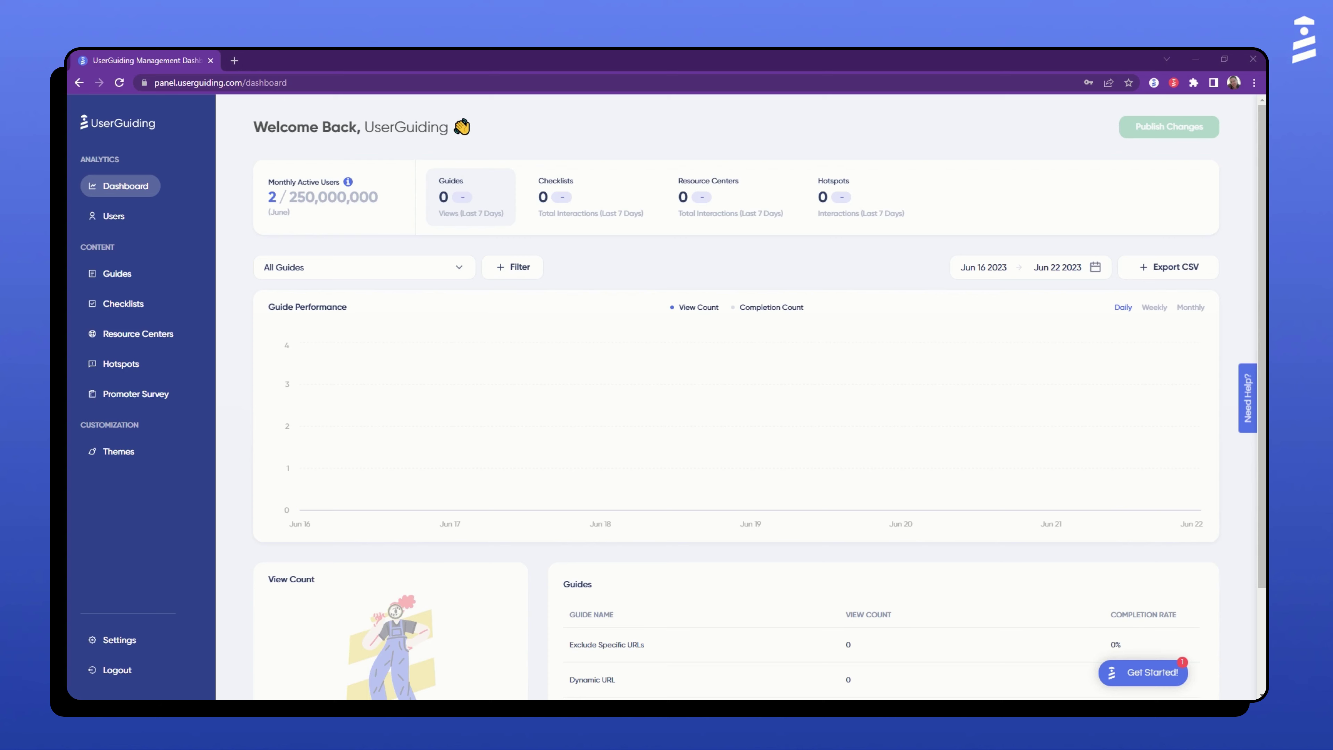
- Open the Guides list from the UserGuiding dashboard sidebar
left_click(115, 273)
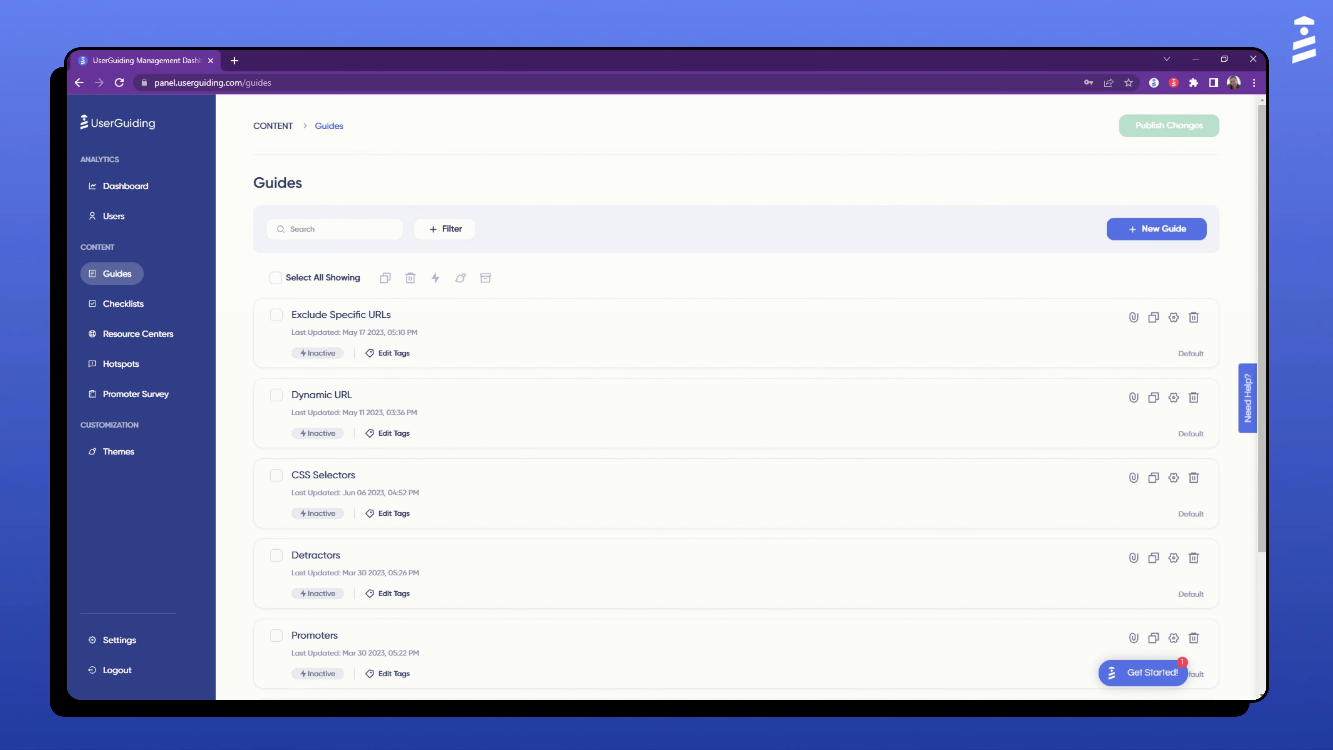
left_click(1146, 233)
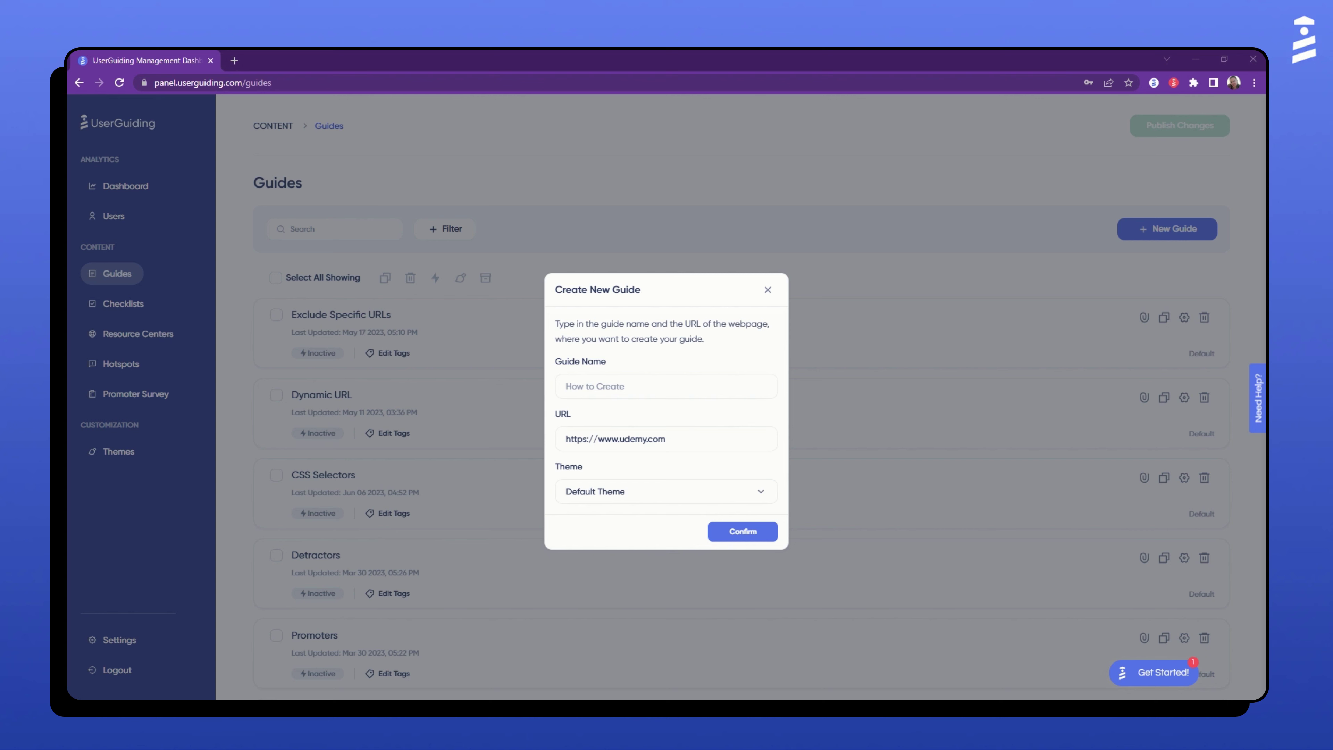
left_click(701, 391)
type("Created on the Panel")
left_click(663, 443)
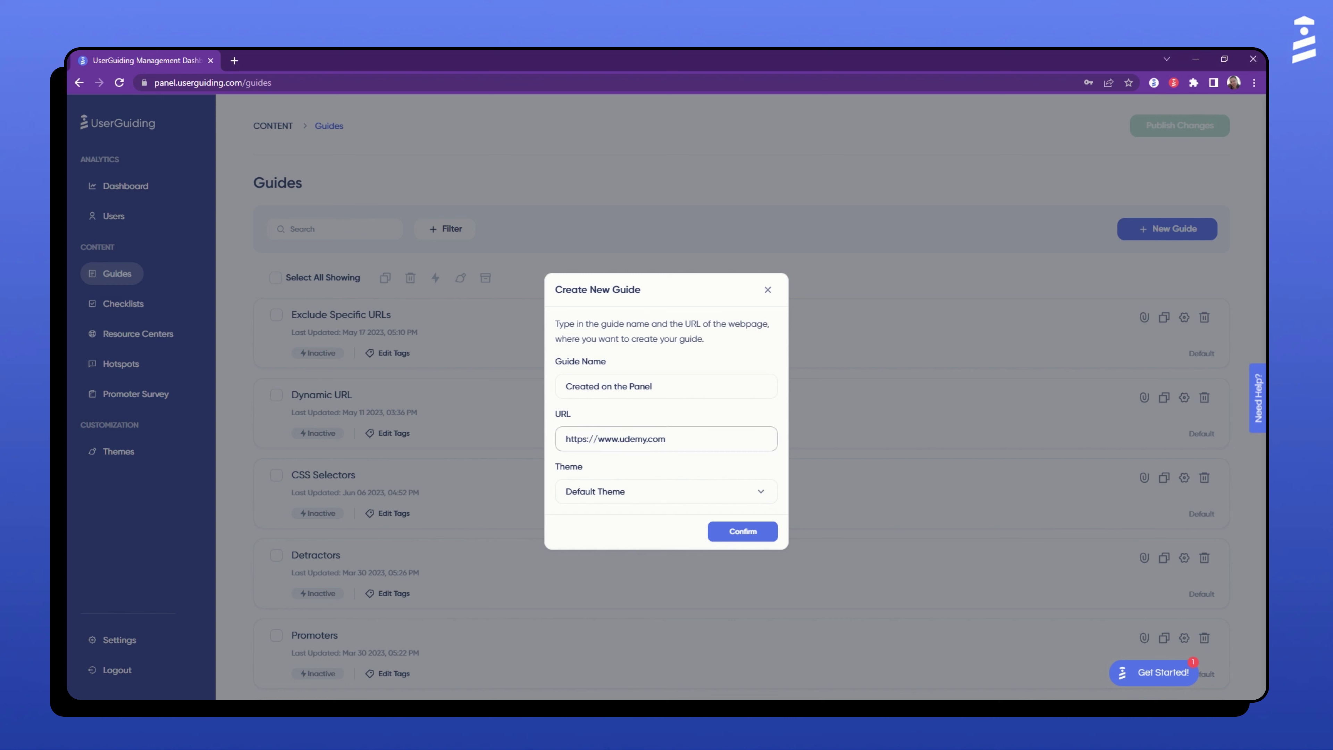
key("ctrl+a")
type("https://www.udemy.com/join/signup-popup/")
left_click(656, 507)
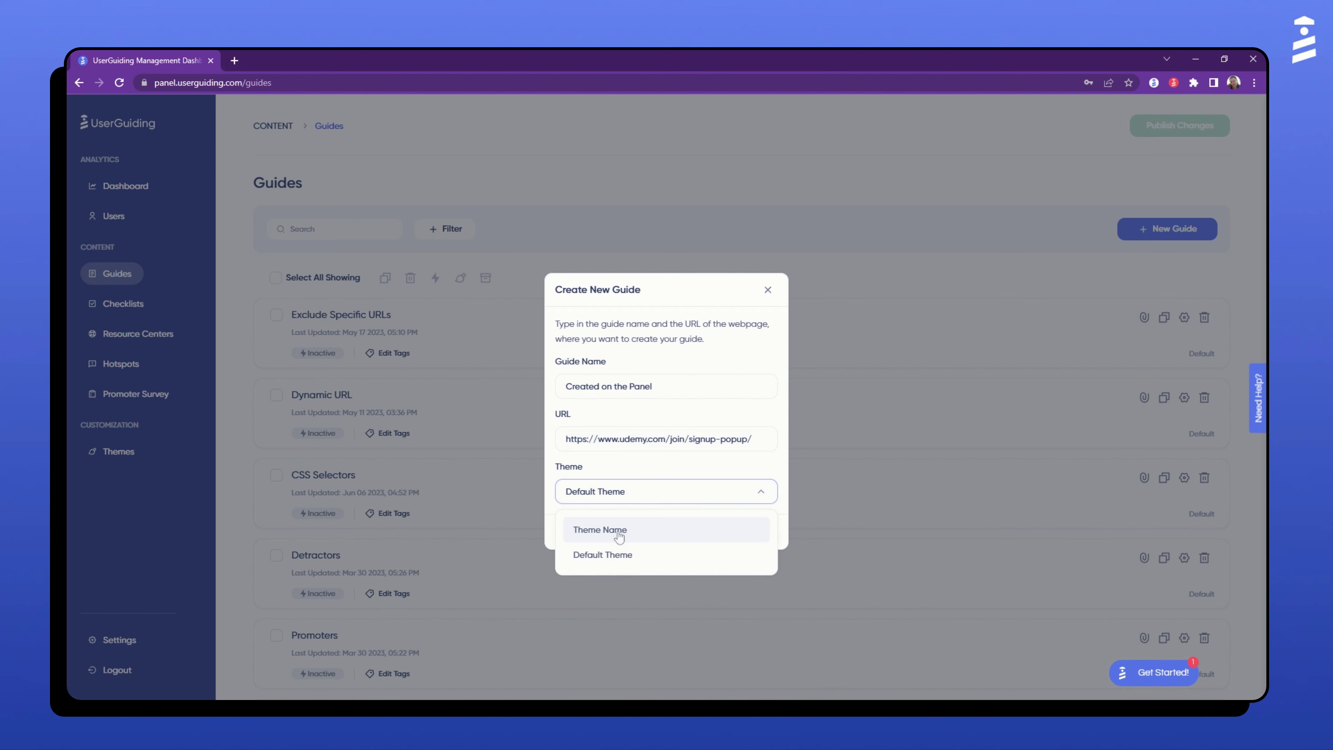
left_click(617, 533)
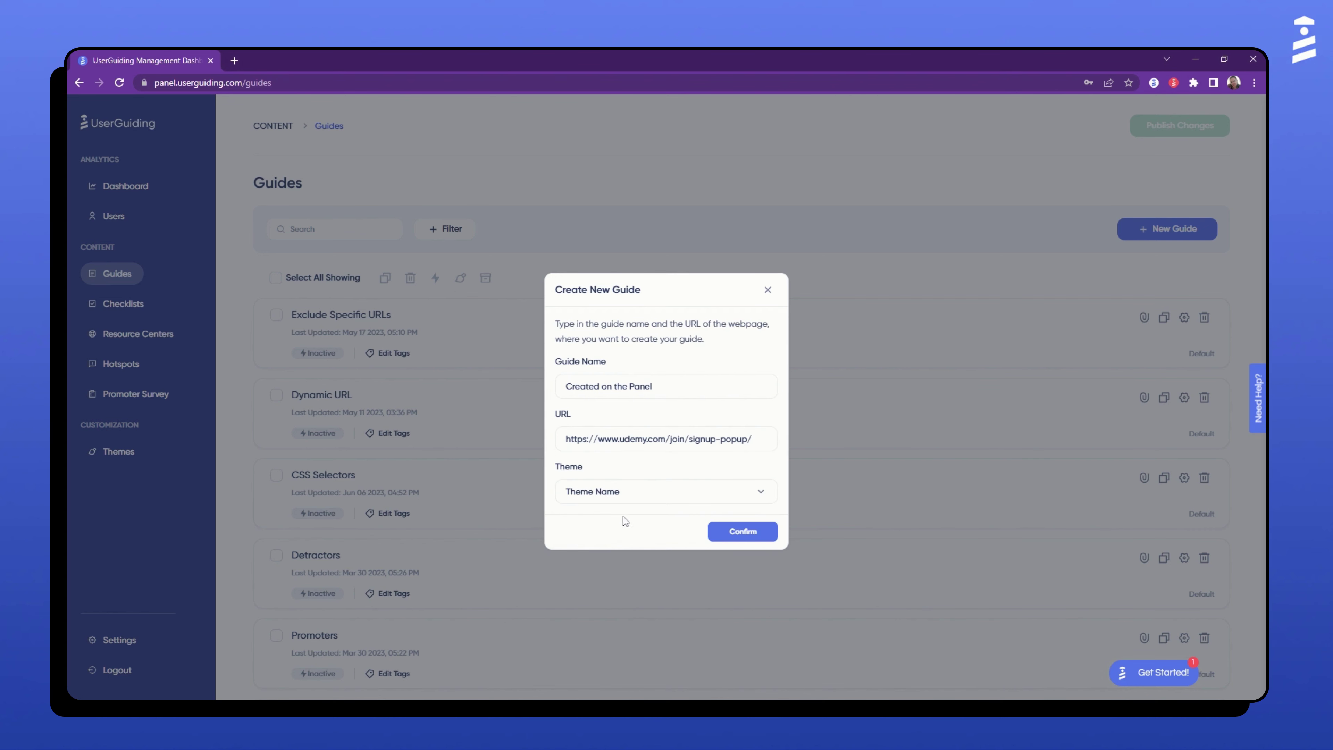
left_click(742, 531)
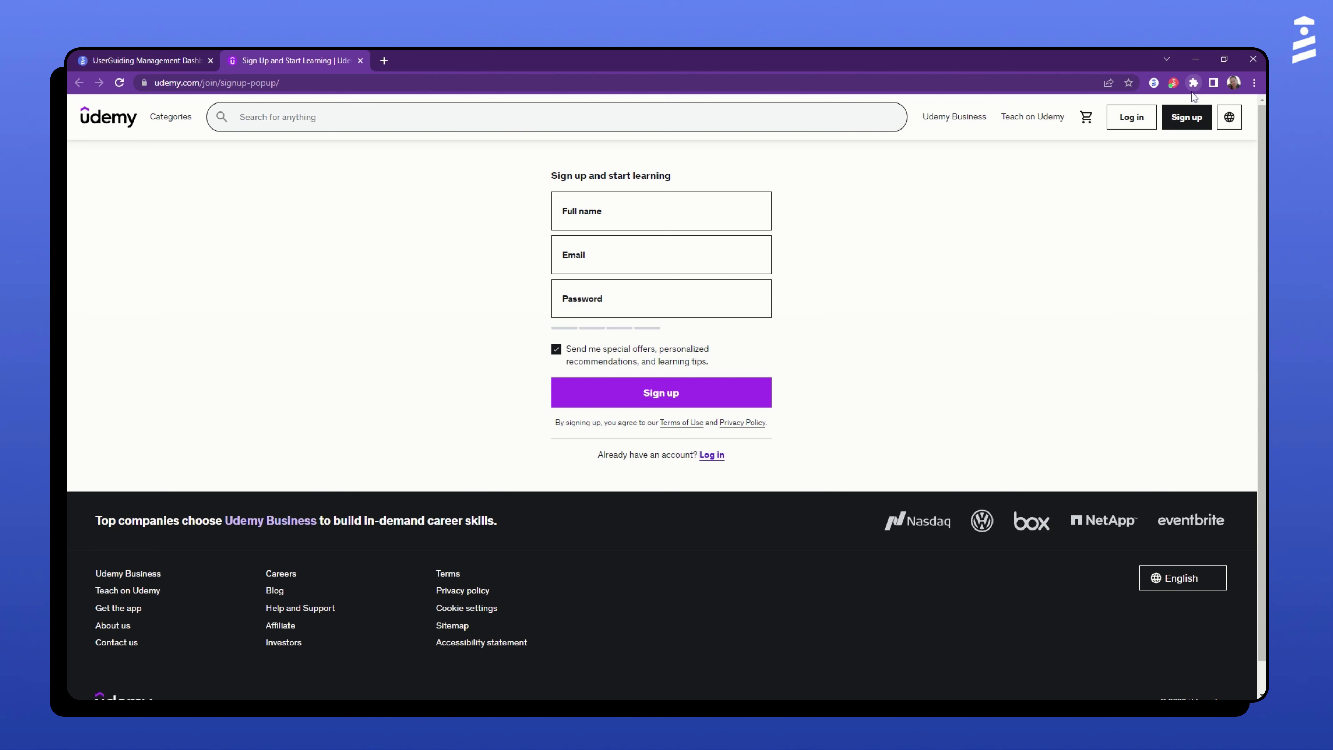
- Reload the Udemy signup tab so the extension loads, then start a new guide from it
key("F5")
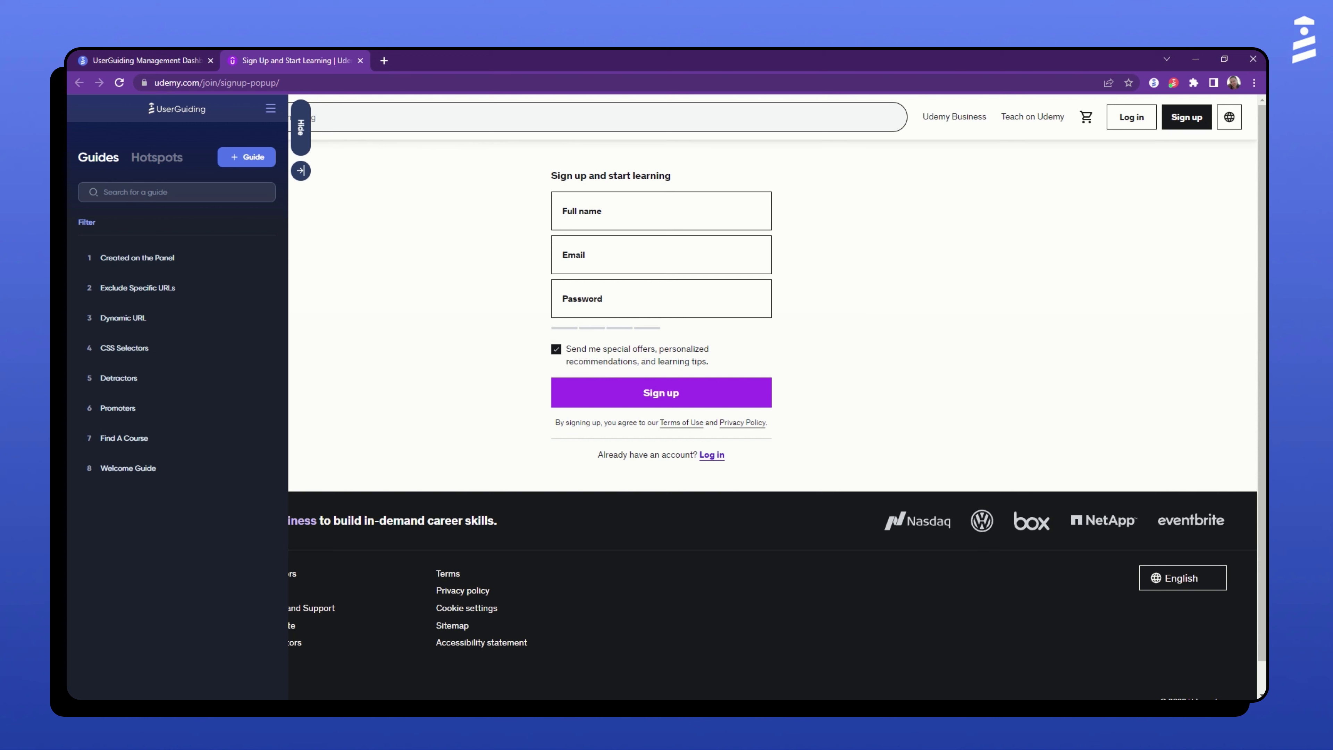
left_click(246, 157)
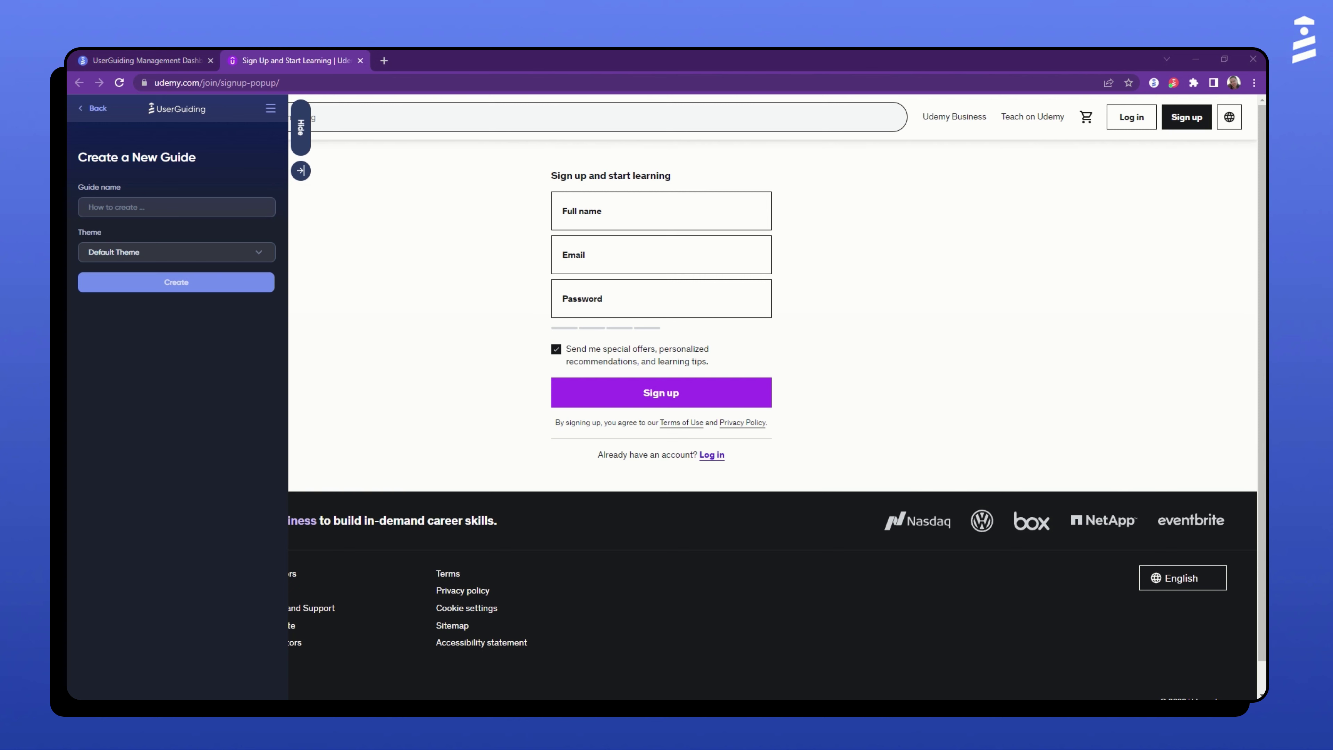
- Create the guide 'Created on the Extension' using the Theme Name theme
left_click(262, 239)
type("Created on the Extension")
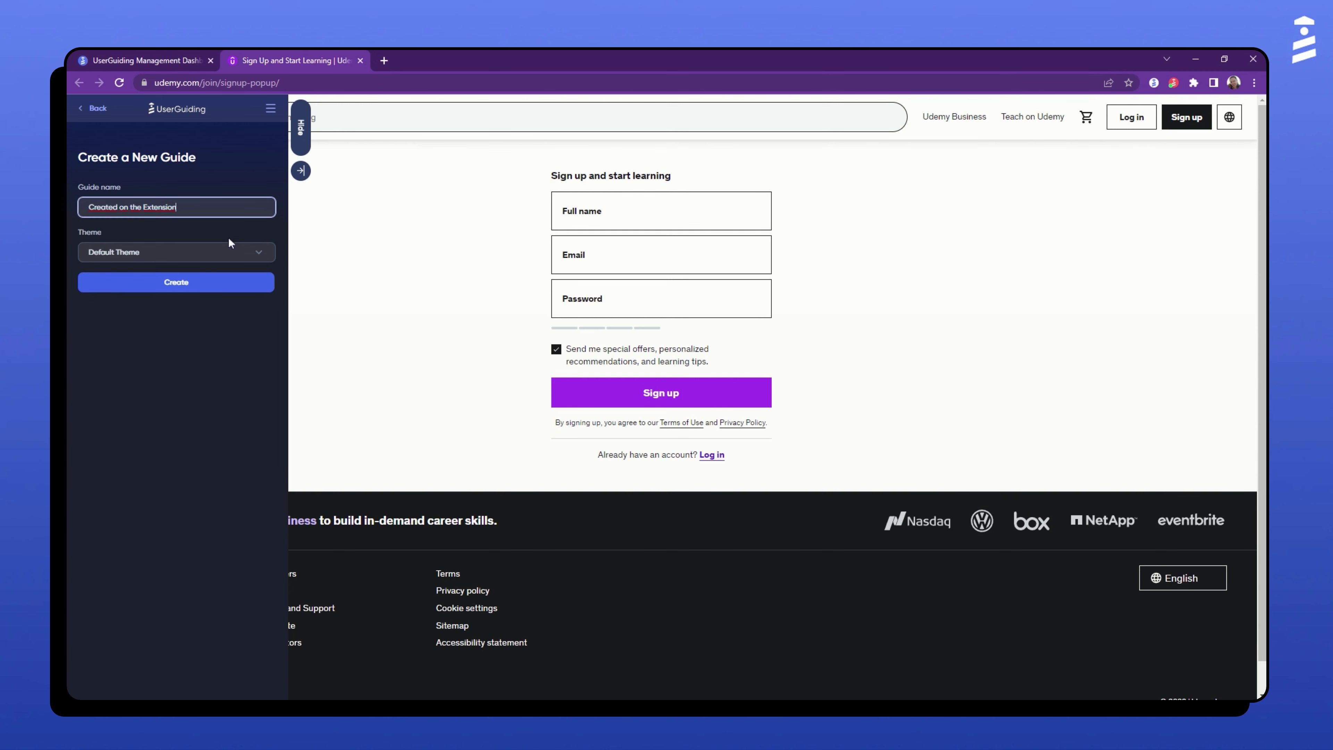
left_click(230, 247)
left_click(192, 274)
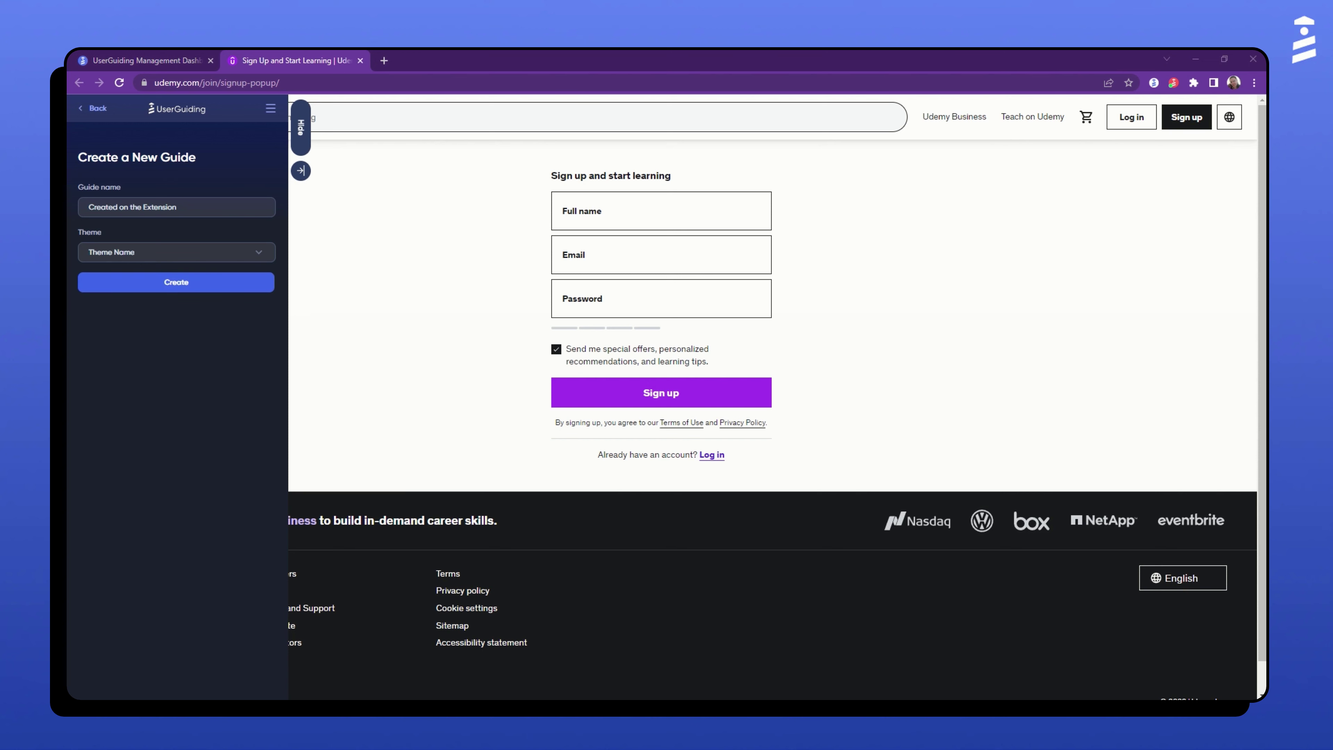
left_click(180, 283)
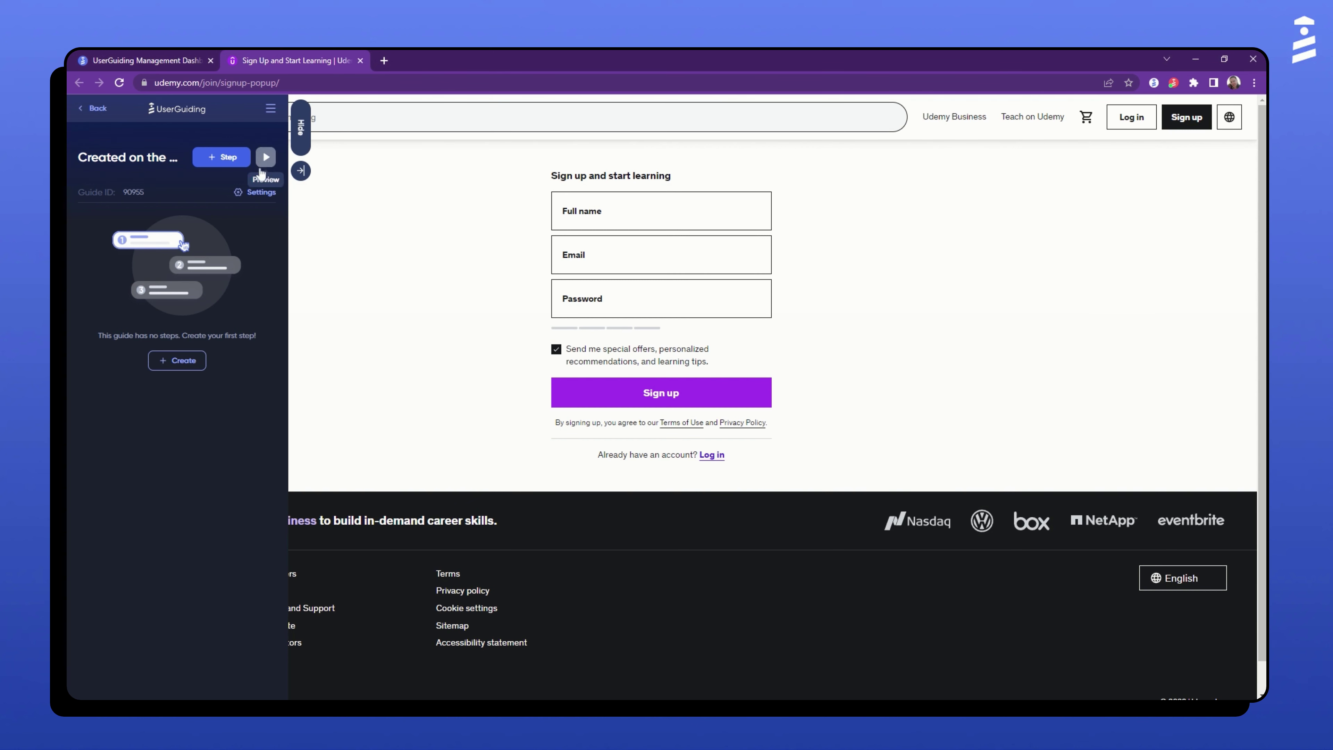
- Review the guide's Targeting, Redirect and Design settings, then close them
left_click(254, 195)
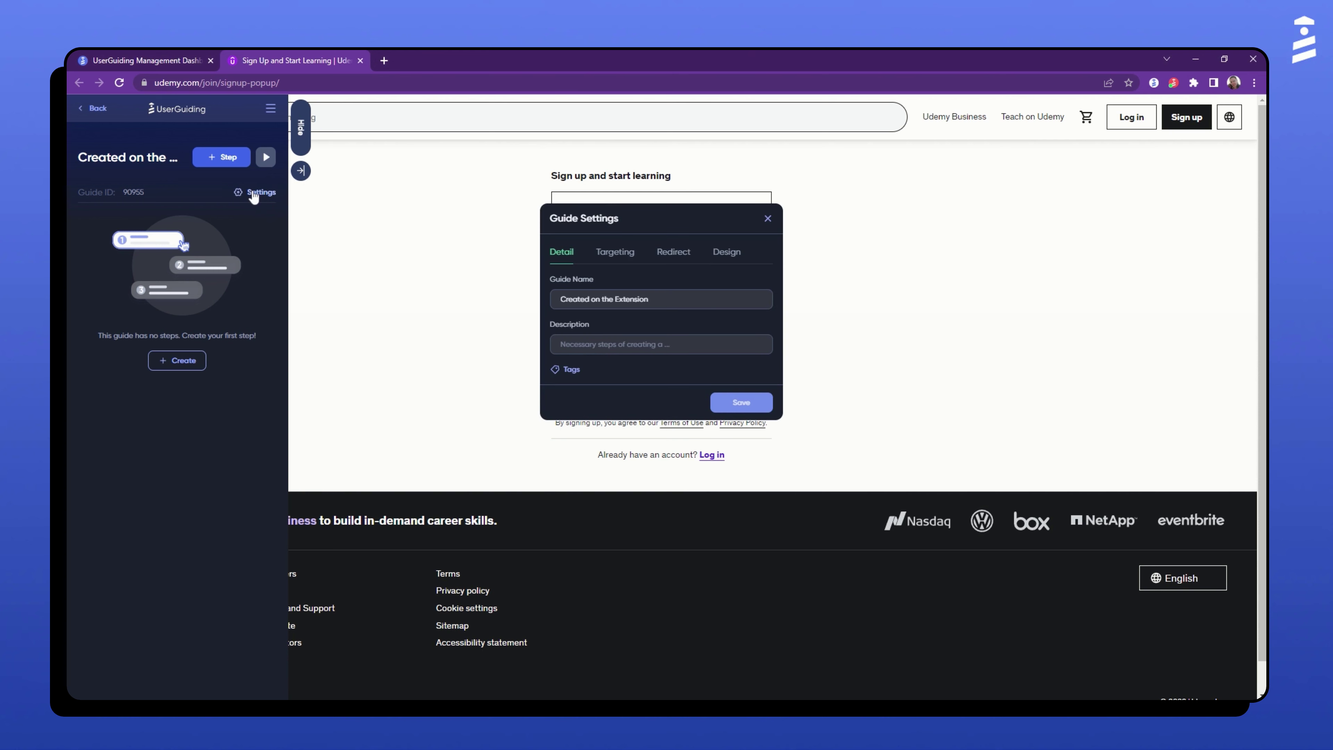
left_click(632, 261)
left_click(666, 259)
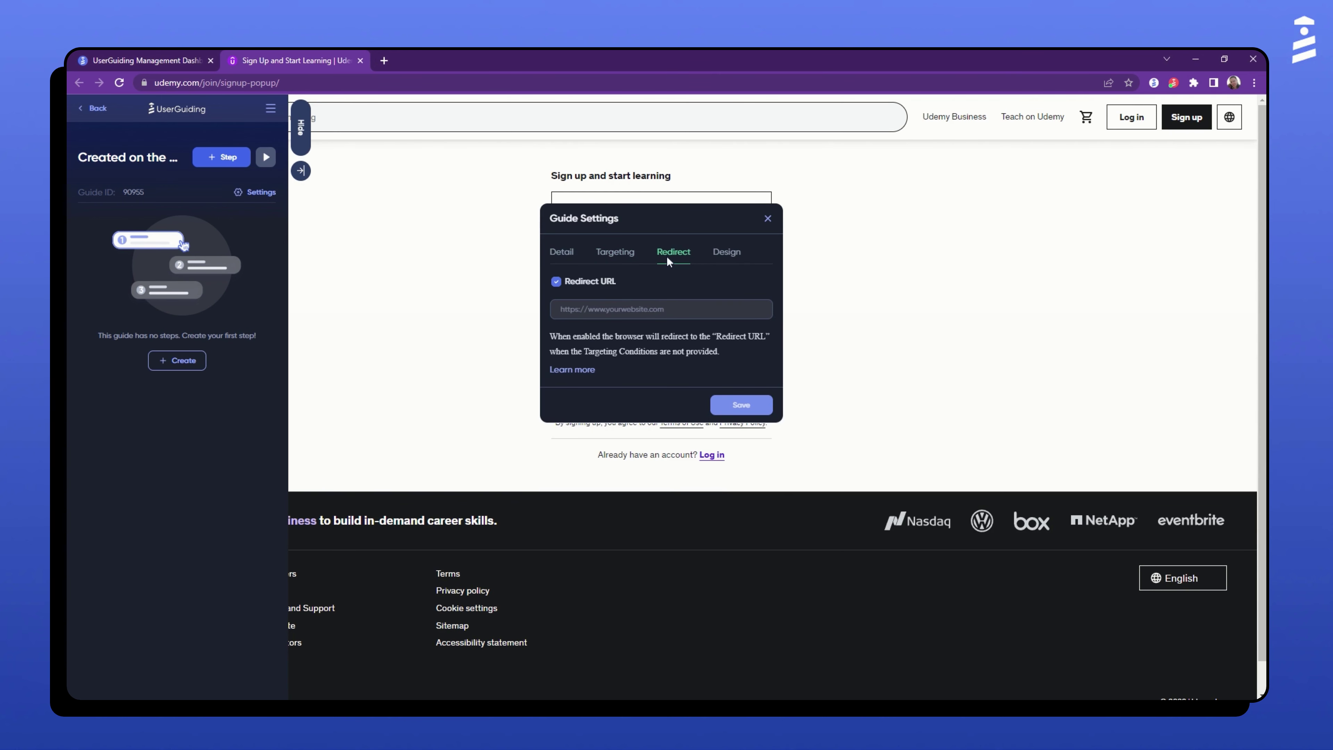
left_click(727, 254)
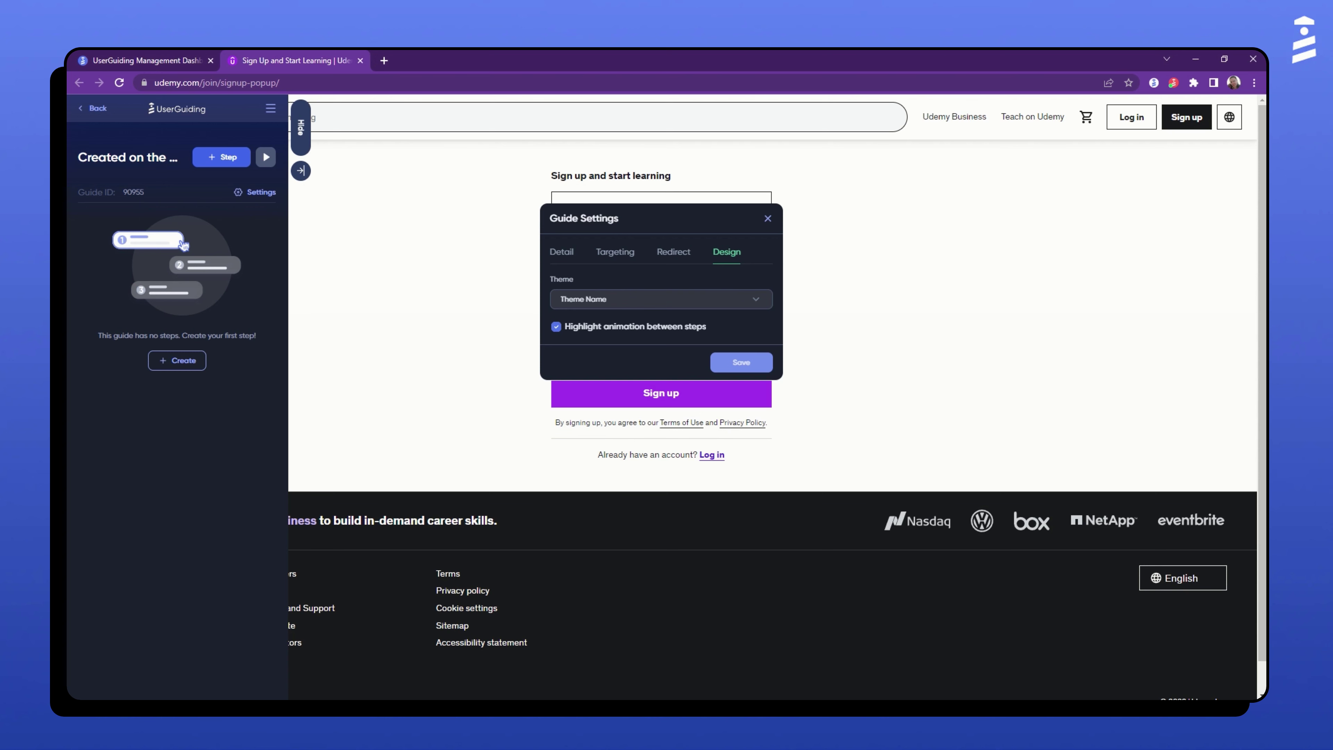
key("Escape")
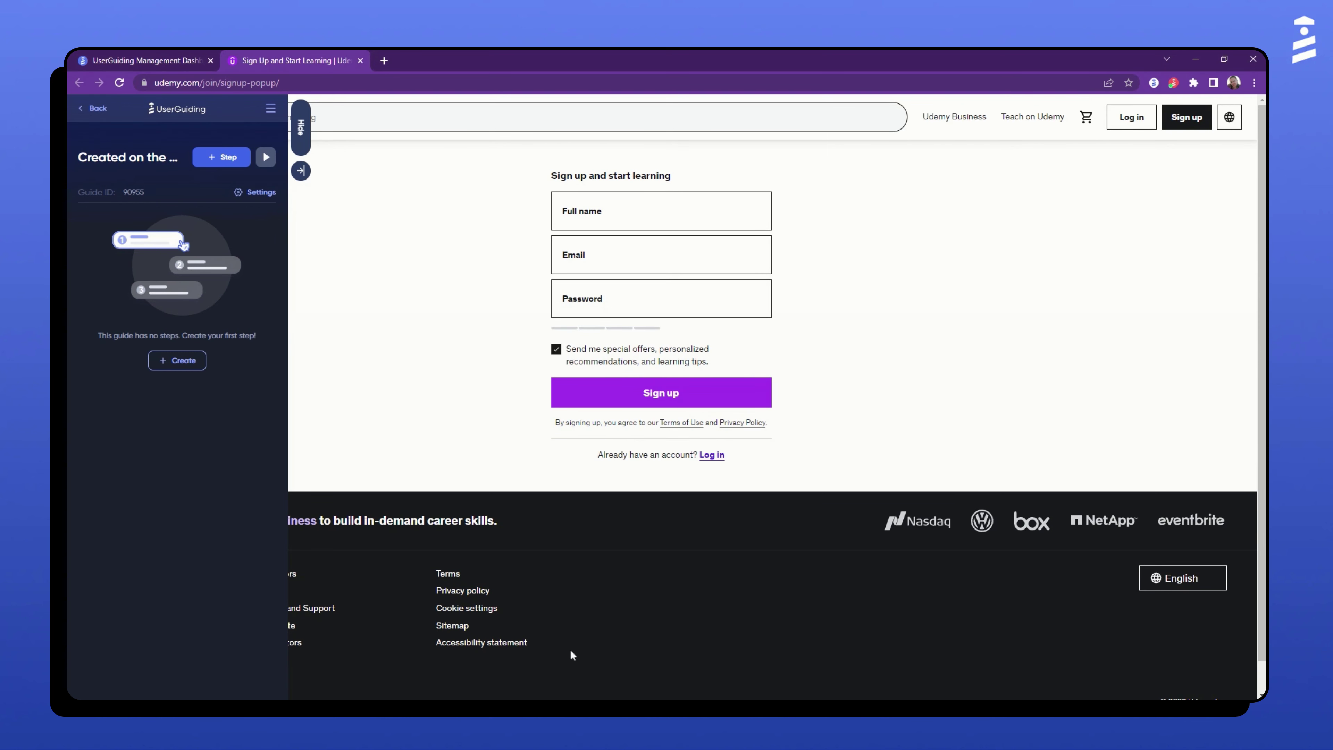
left_click(236, 160)
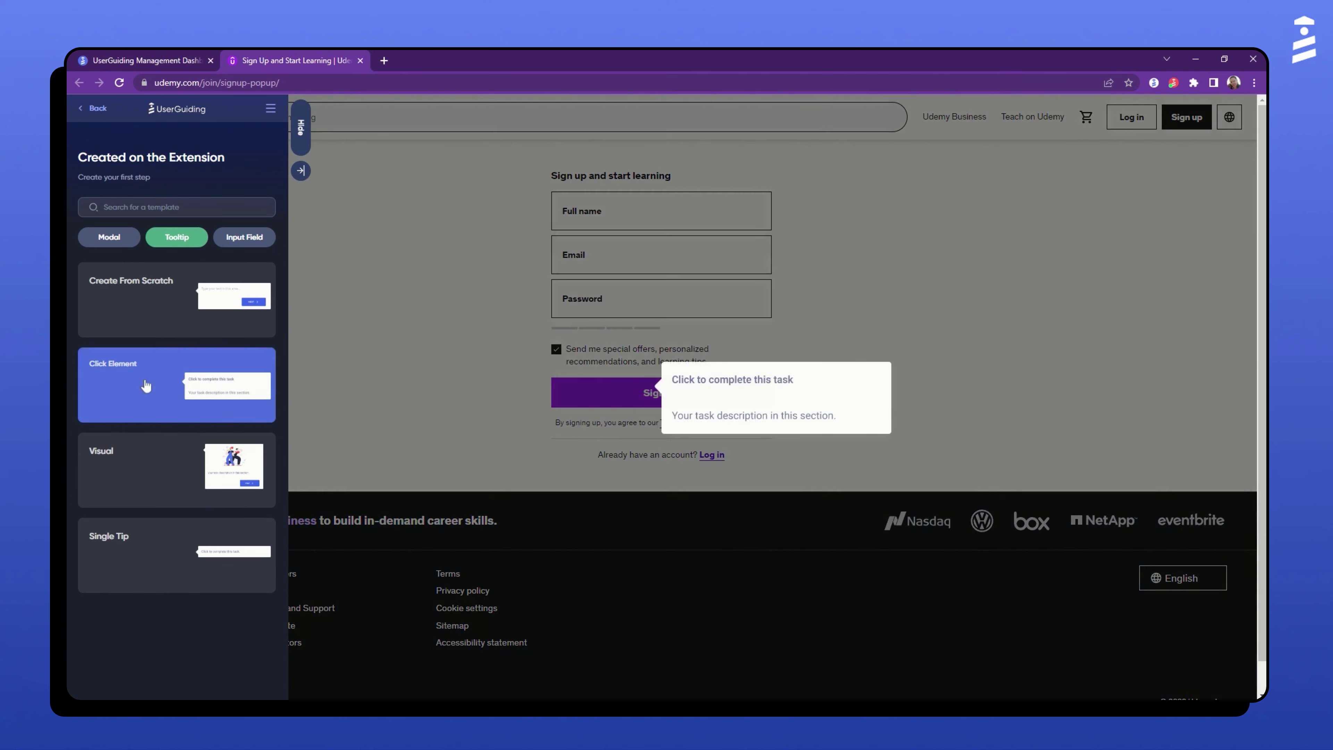
- Add a Click Element tooltip step, 'Click to create a task', attached to the signup form
left_click(146, 386)
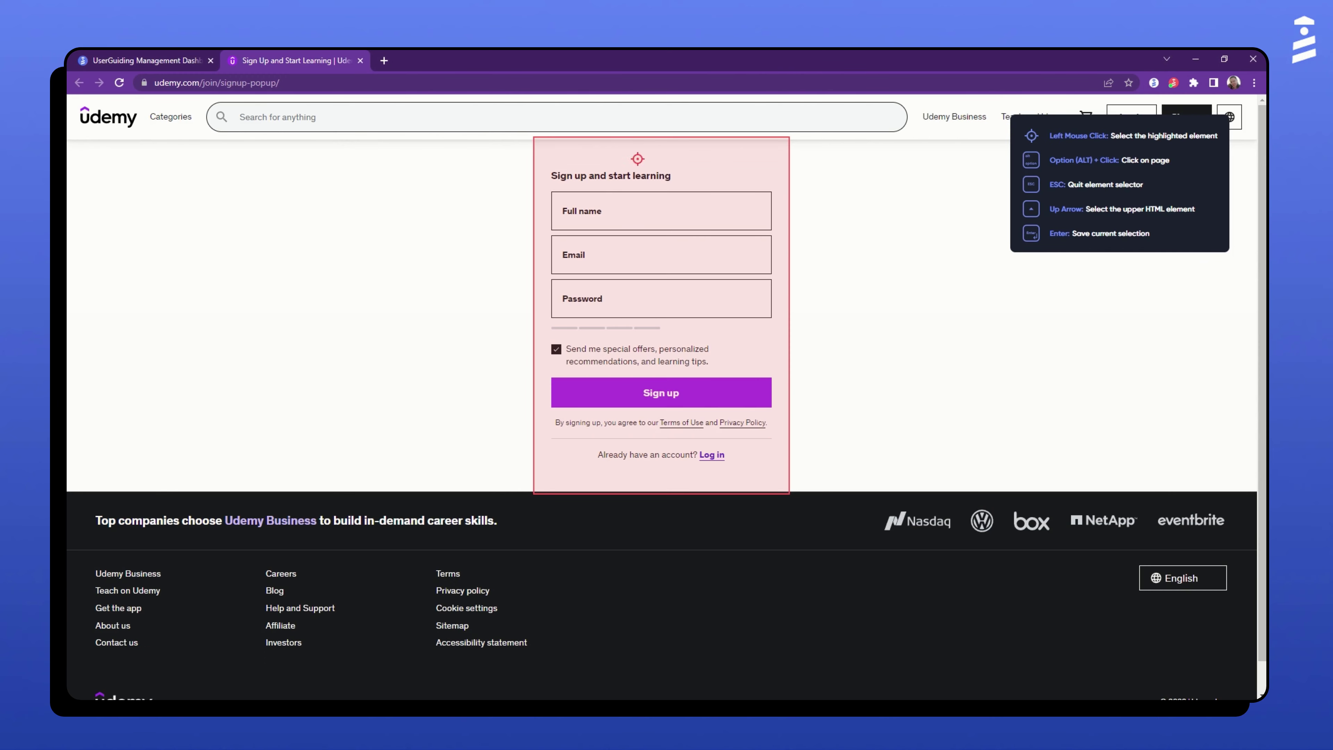
left_click(678, 176)
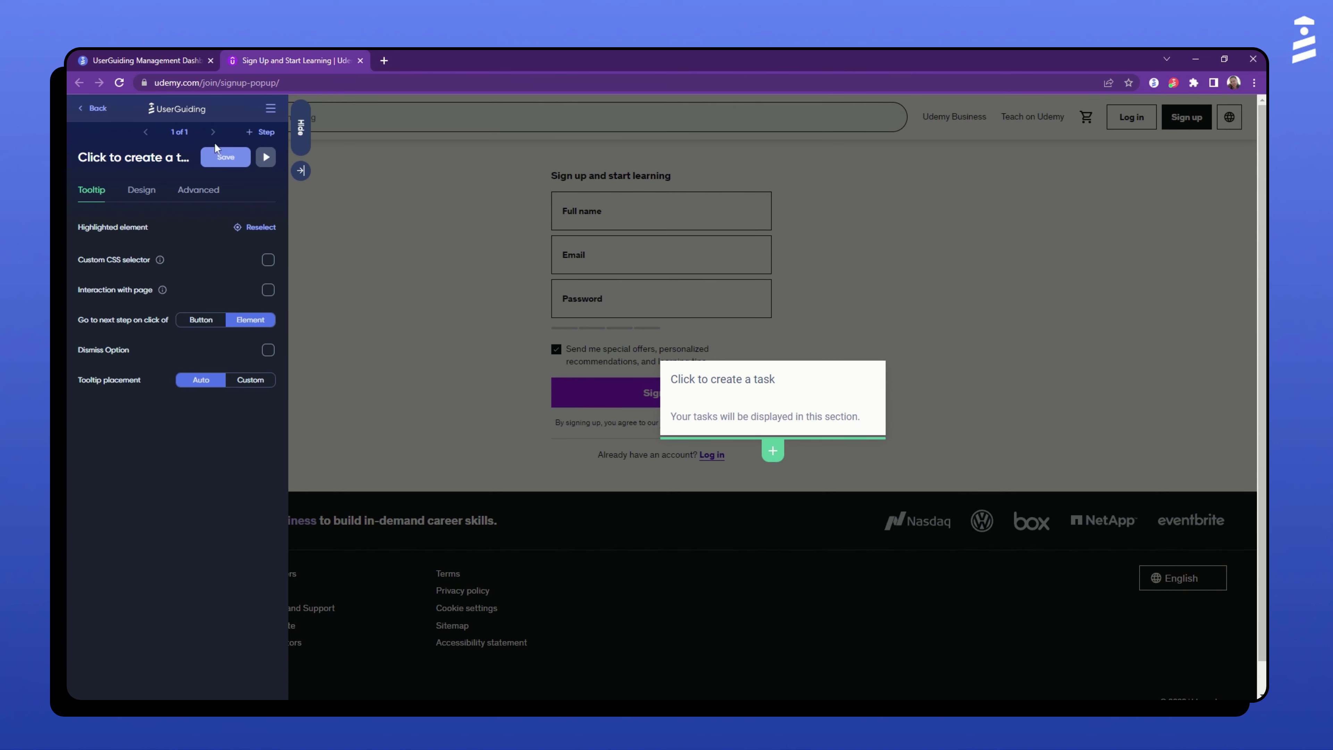
left_click(88, 112)
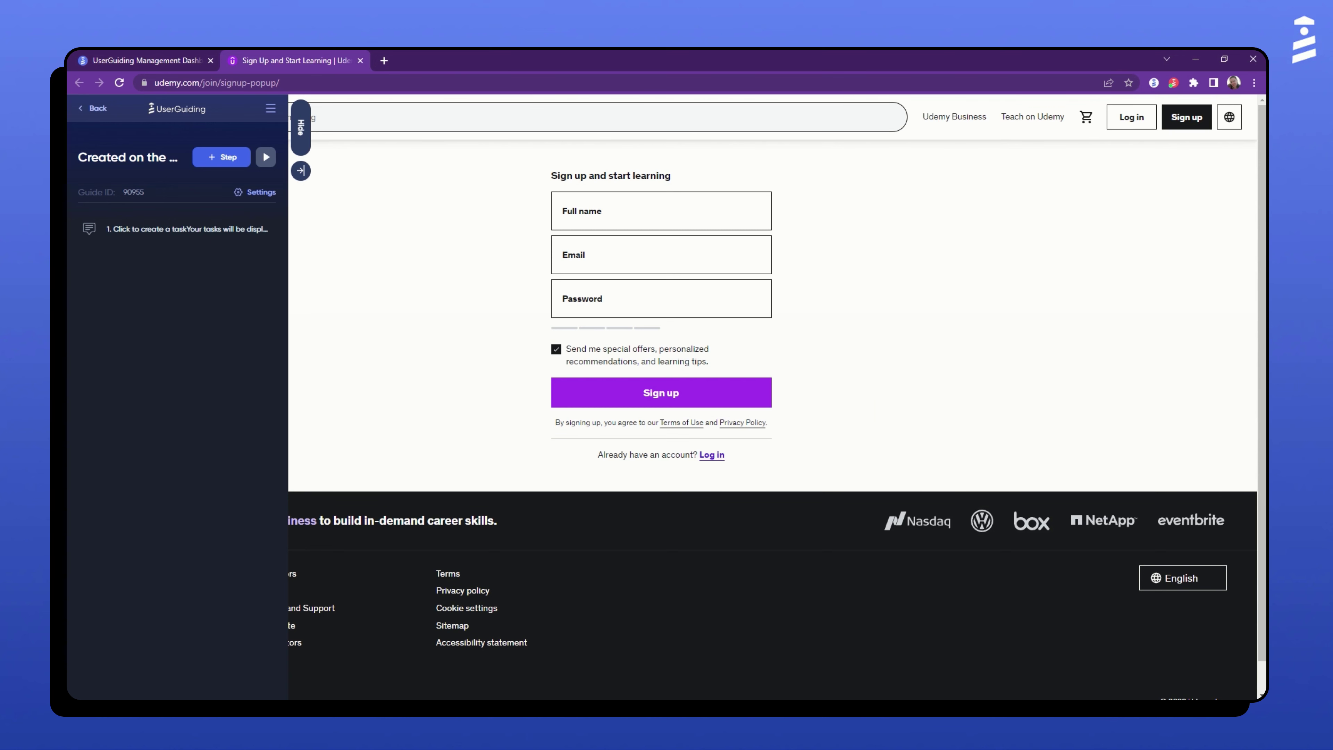
left_click(229, 158)
- Add the Welcome Modal template as step 2, 'Welcome to Our Platform'
left_click(116, 237)
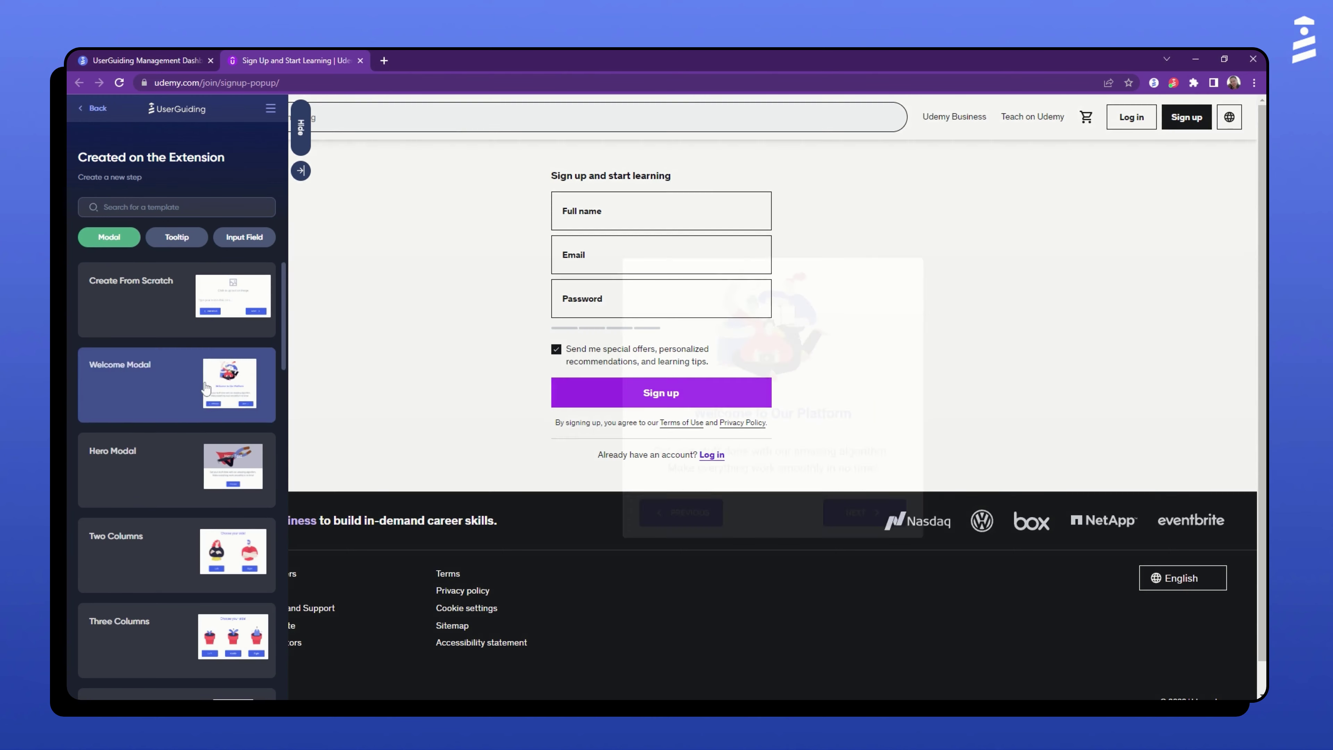
left_click(162, 389)
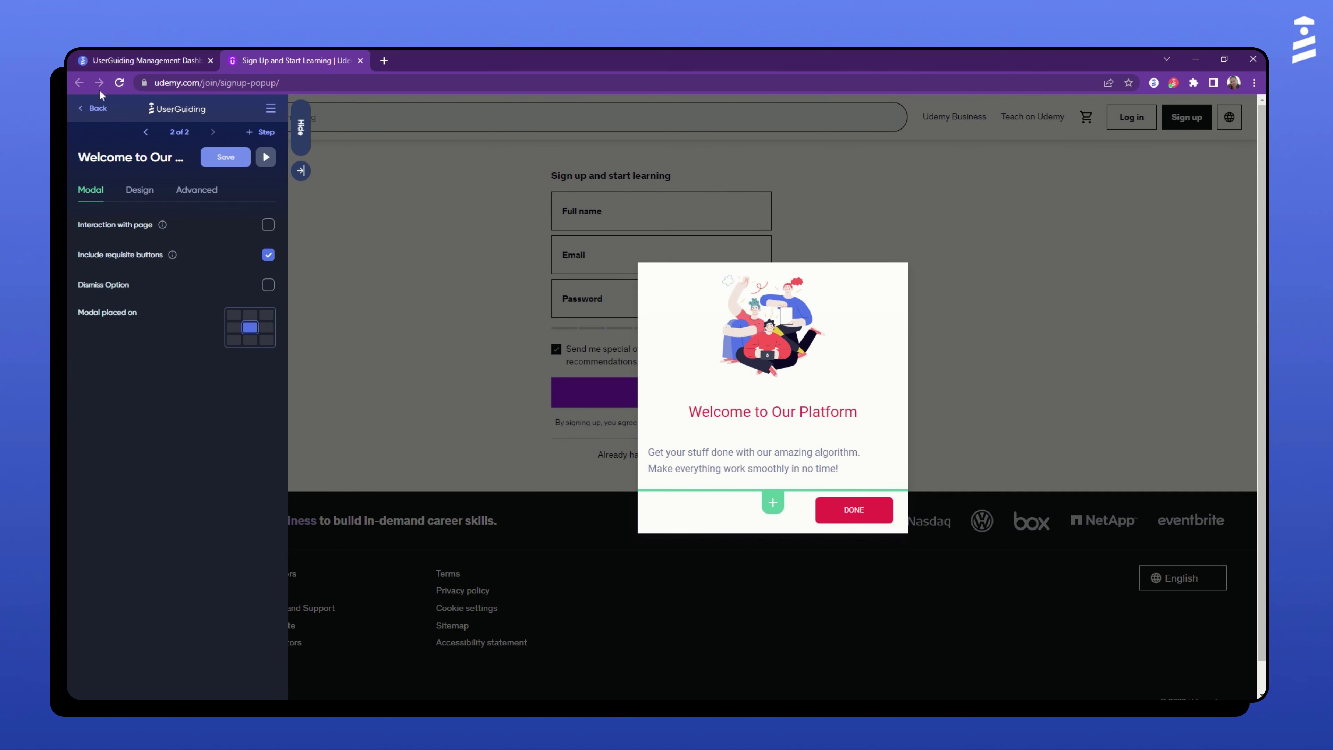
left_click(88, 108)
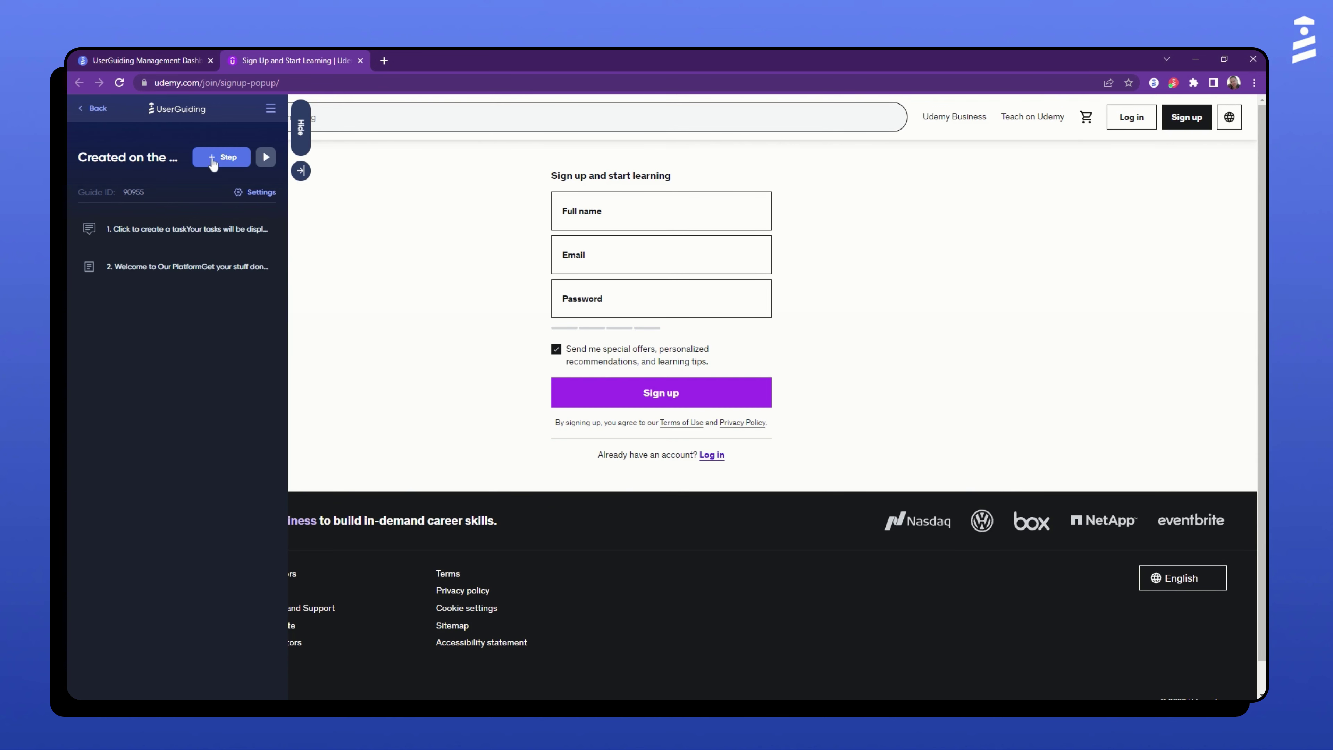
left_click(222, 157)
- Add a Quick Input step 'Name your task' on Udemy's search bar with an autofill value
left_click(235, 240)
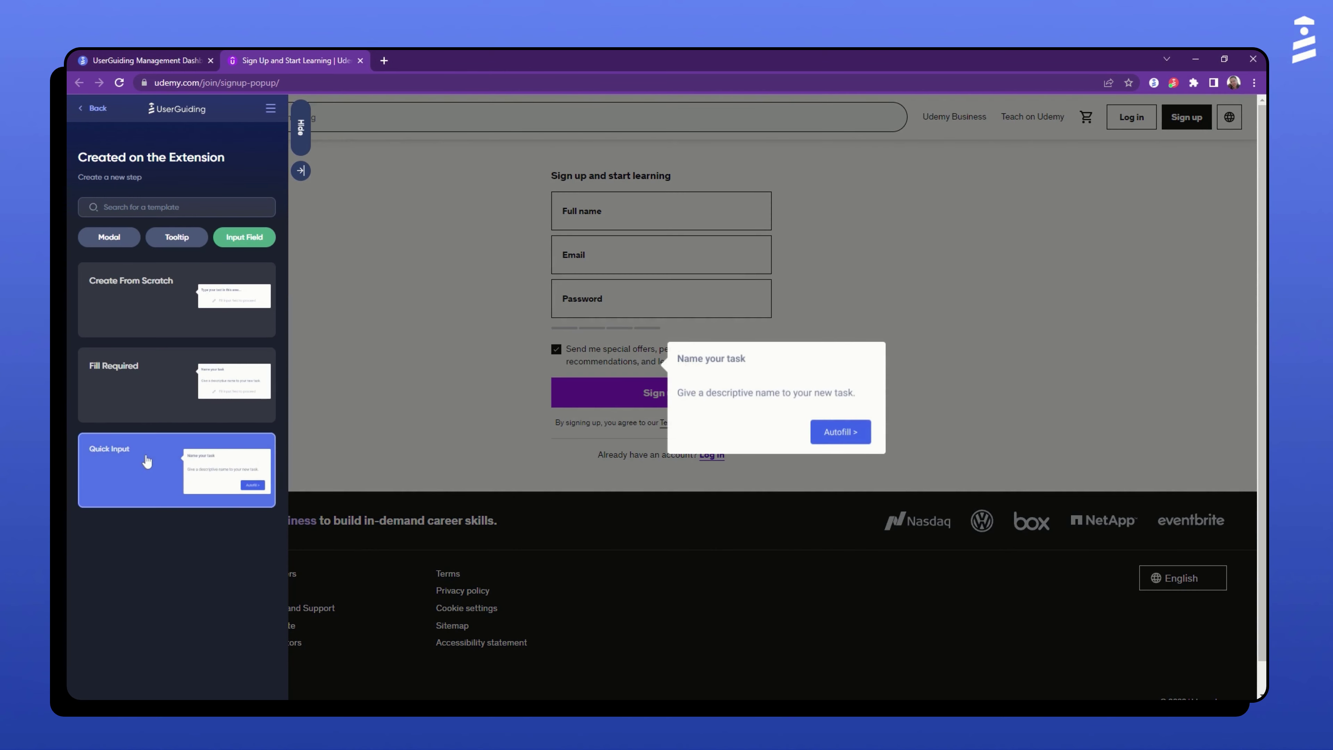
left_click(146, 461)
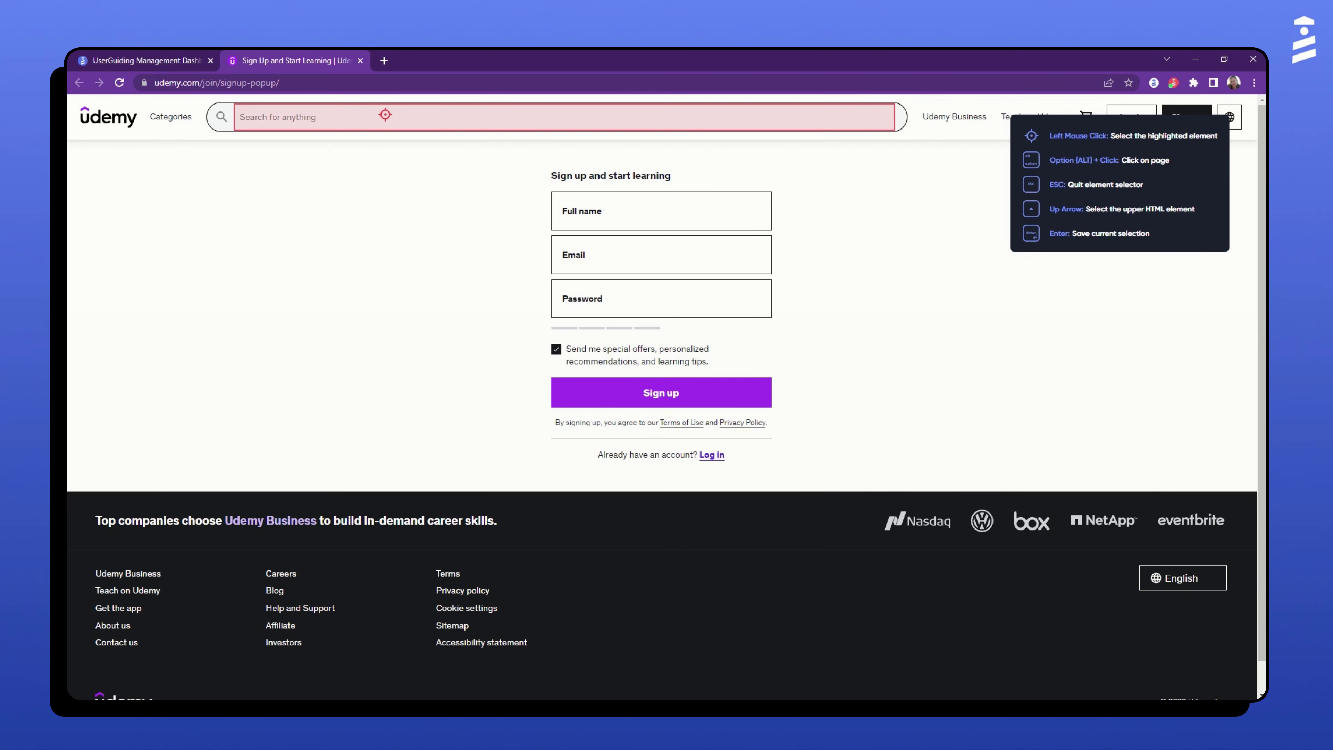
left_click(385, 114)
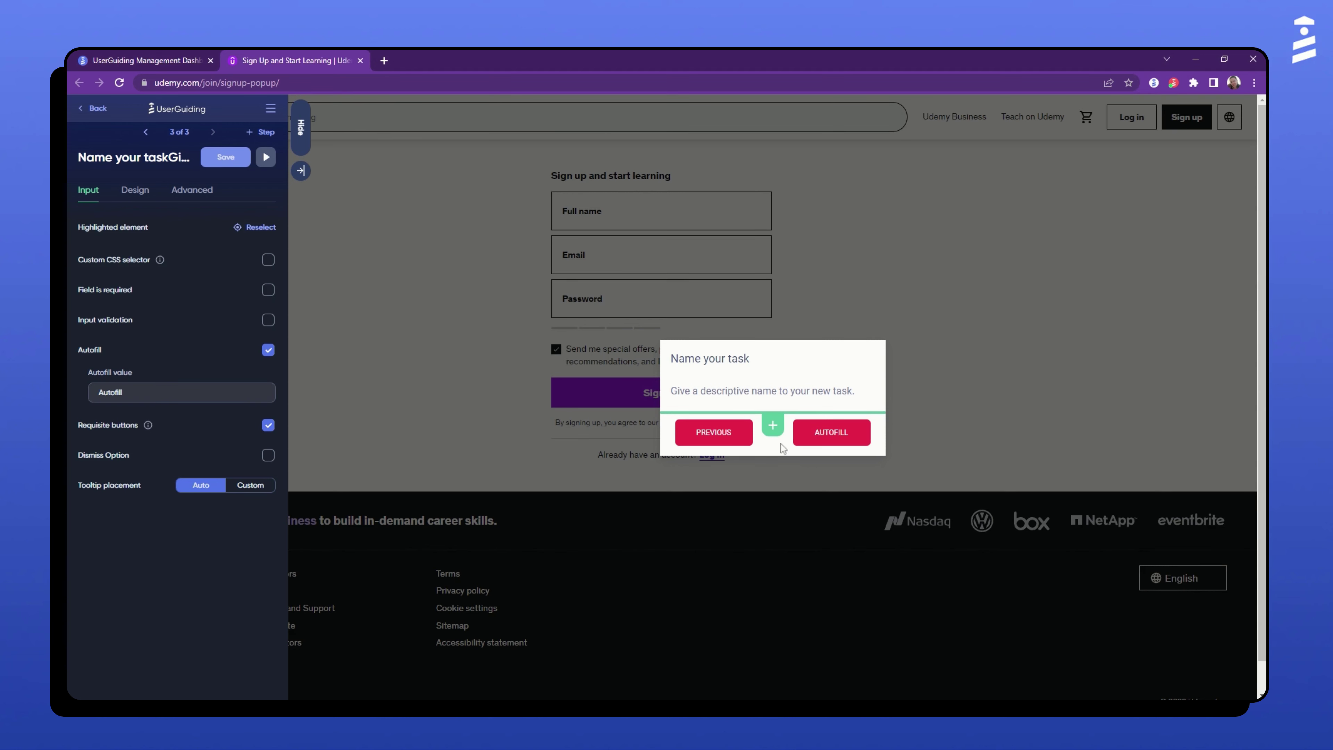
left_click(157, 392)
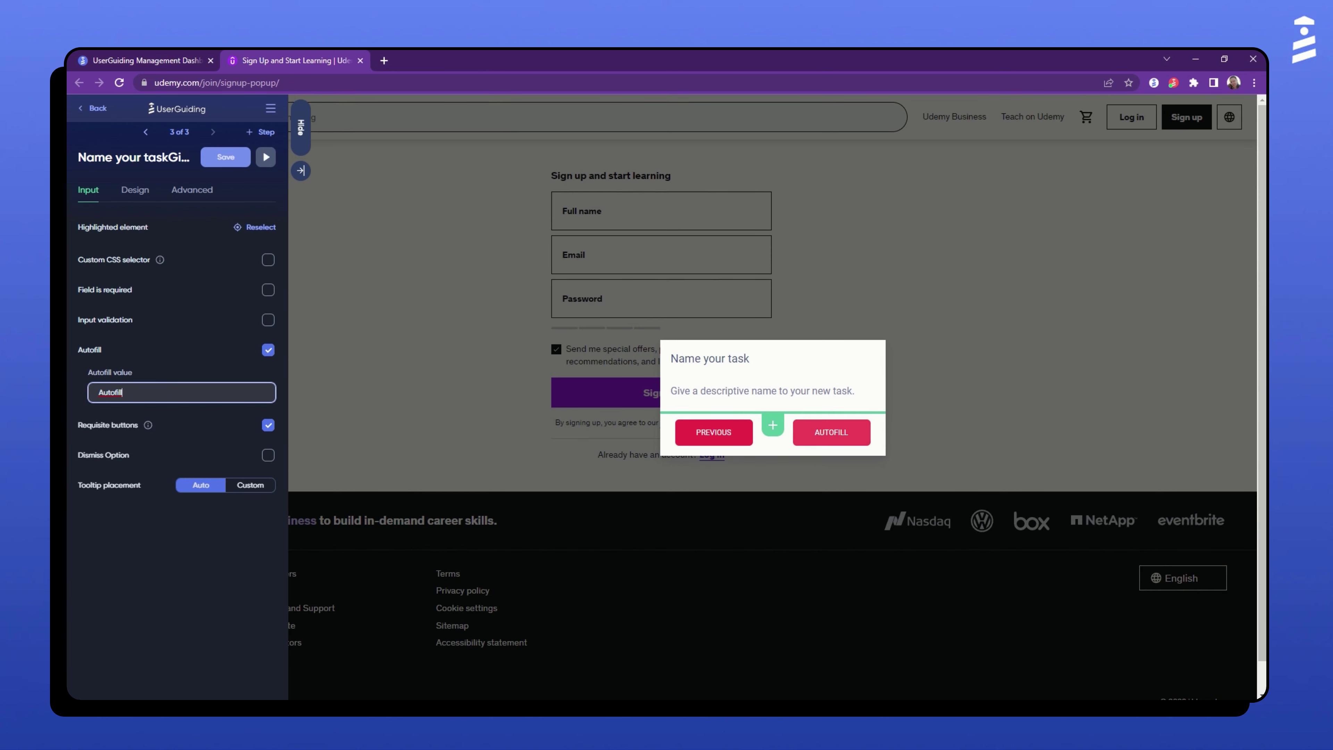
left_click(96, 108)
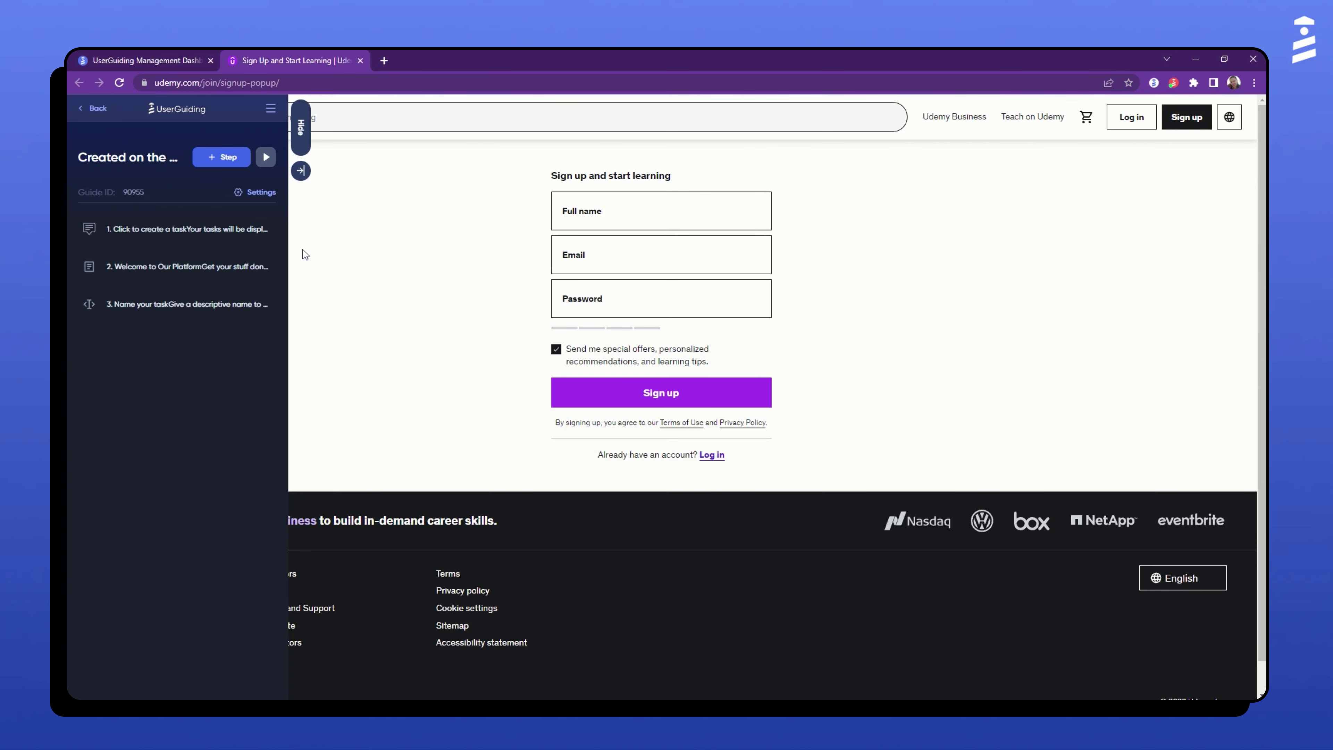
- Preview the guide past the tooltip and welcome modal, autofilling the search bar at step 3
left_click(265, 157)
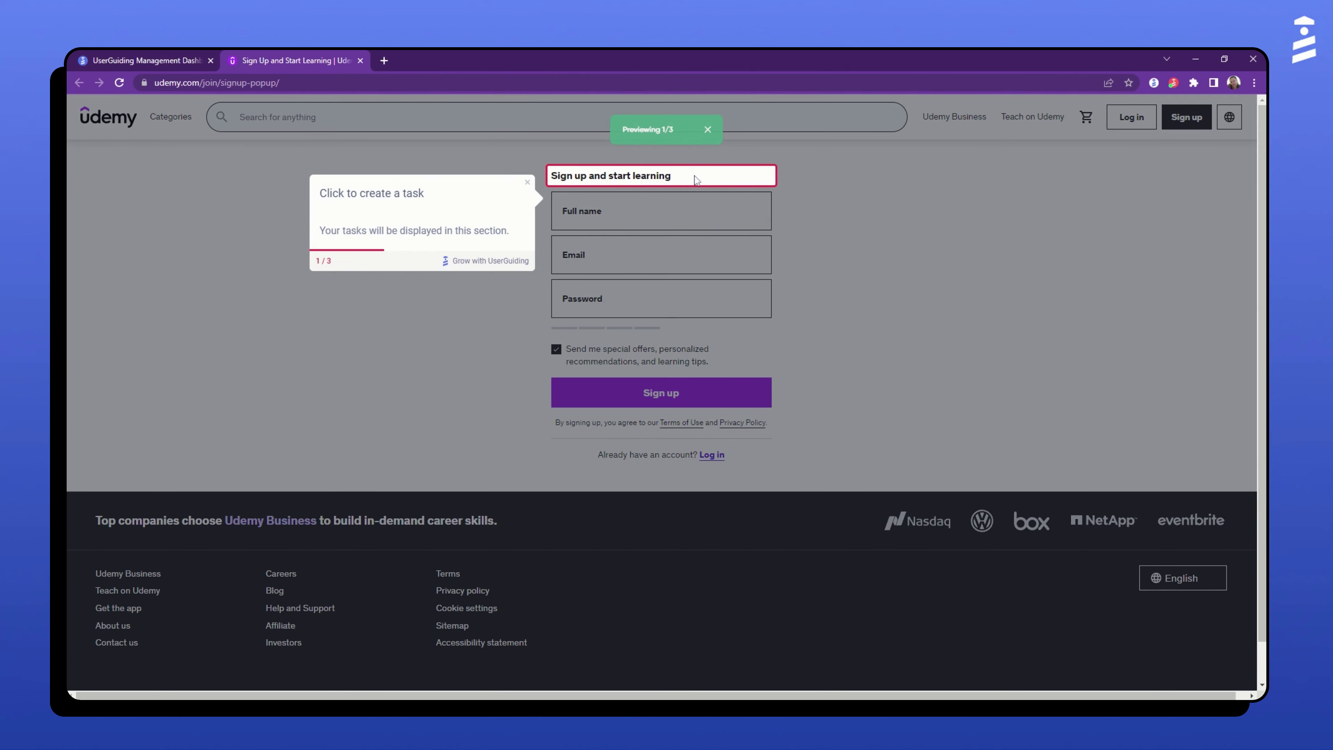
left_click(696, 179)
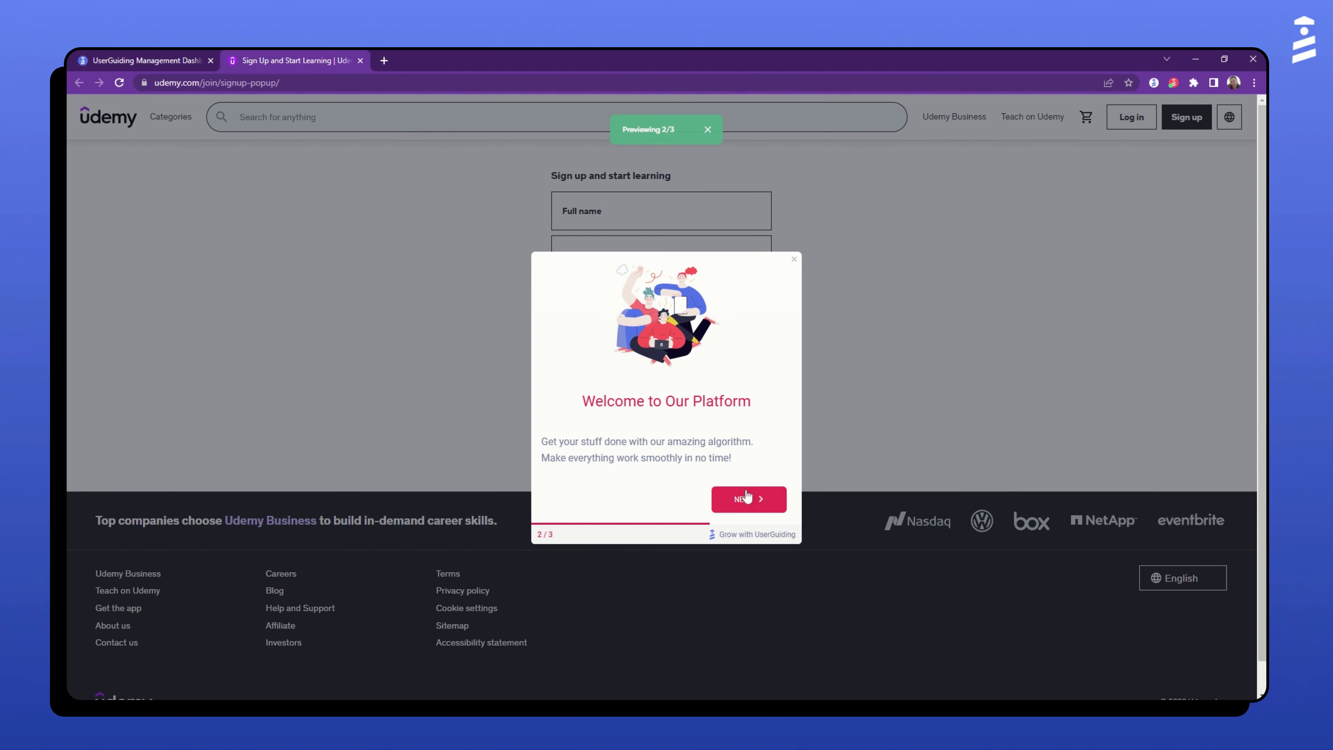
left_click(748, 499)
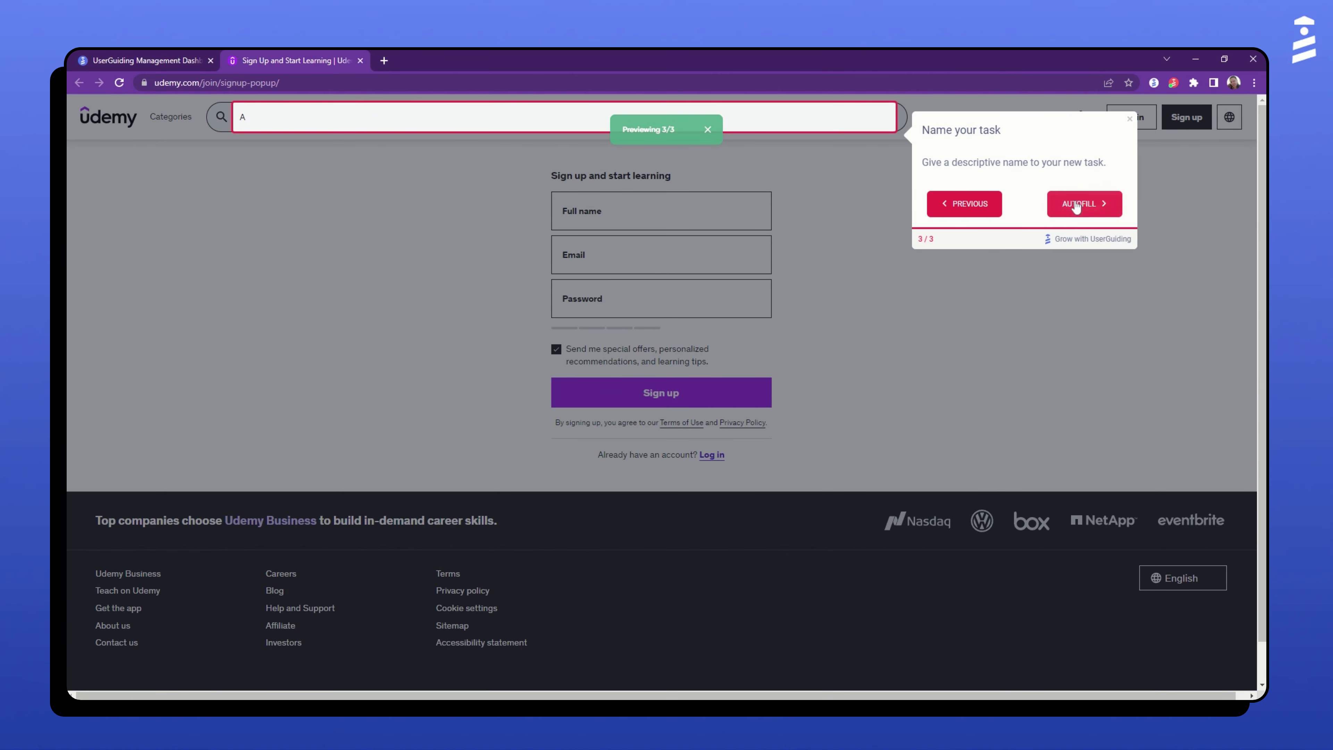
left_click(1080, 204)
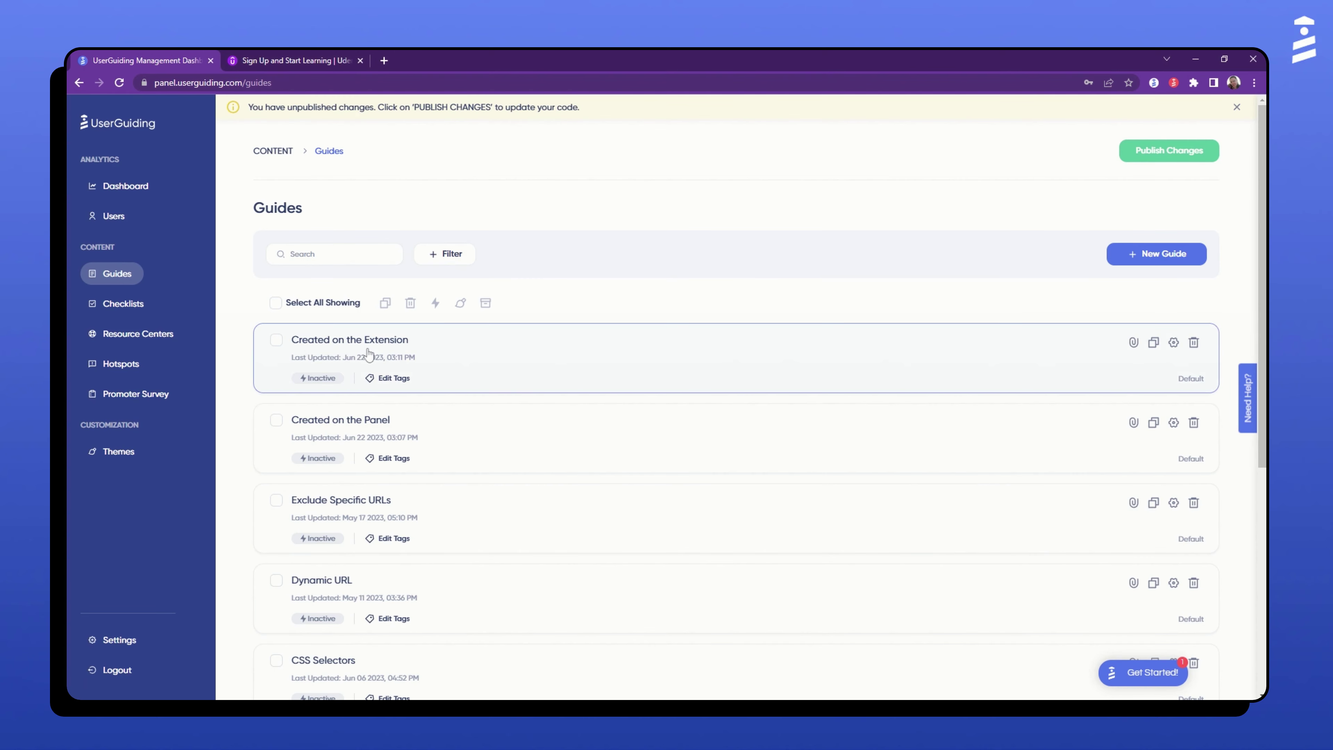
- Set 'Created on the Extension' to Active, save and publish it, then return to the Udemy tab
left_click(365, 351)
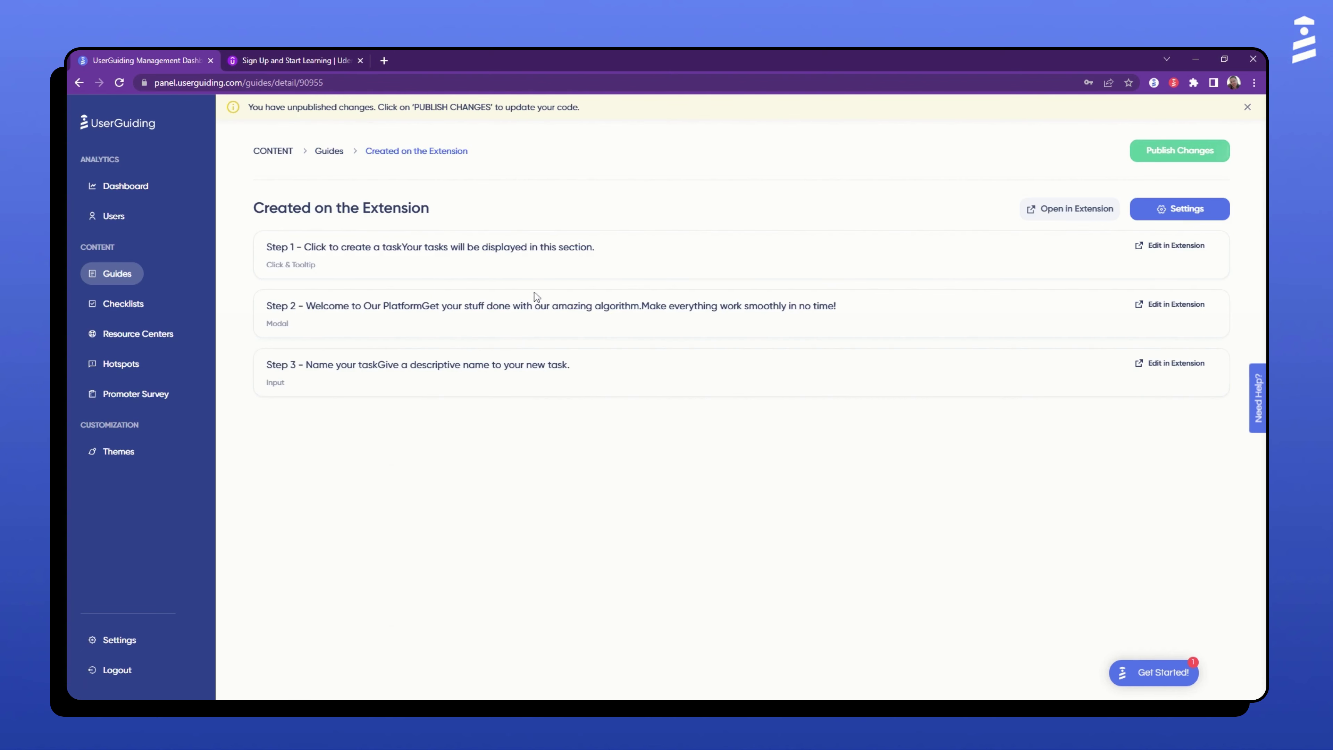
left_click(1188, 211)
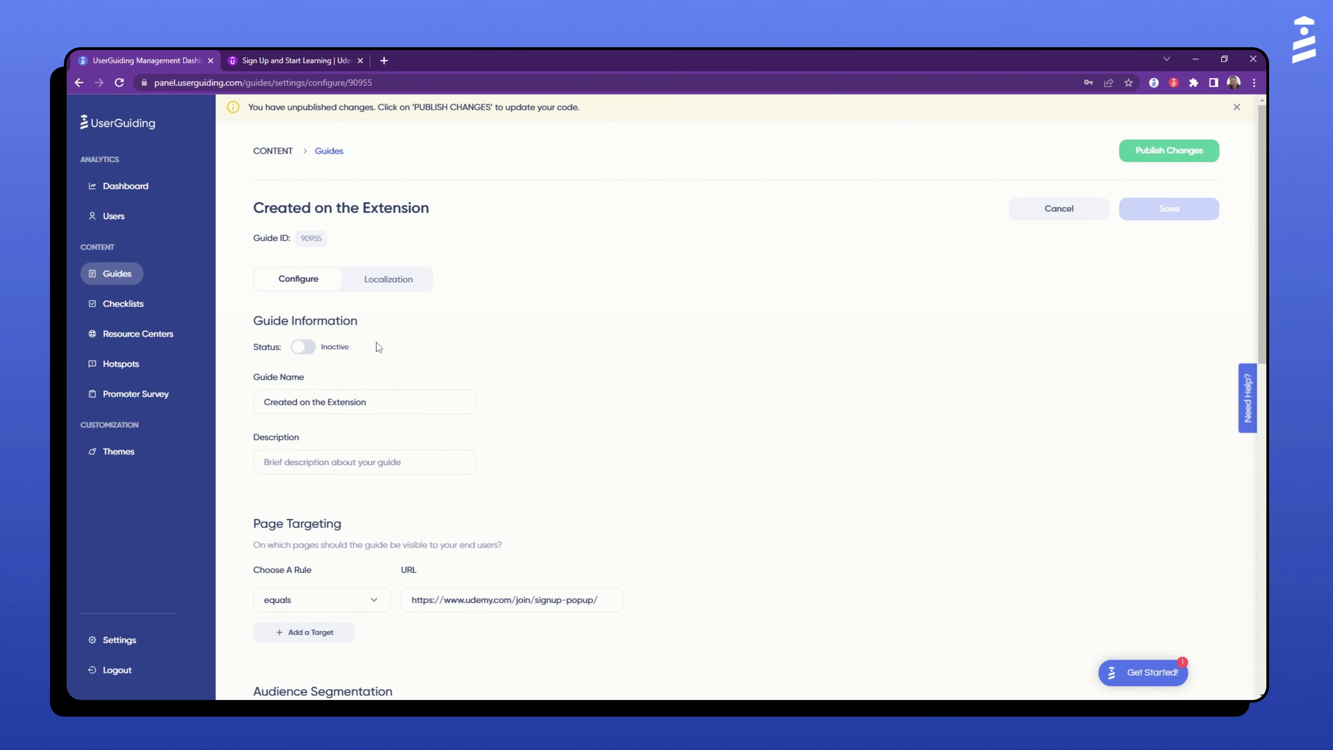
left_click(317, 349)
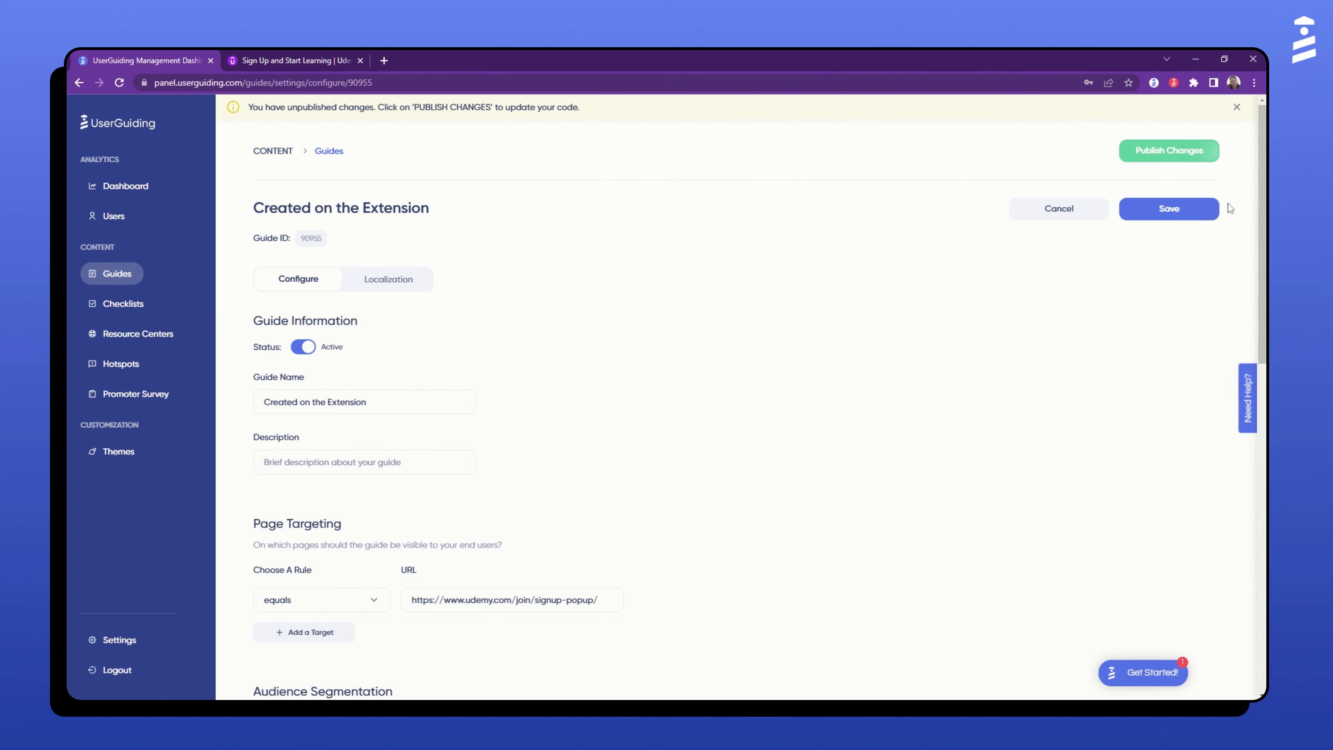
left_click(1202, 216)
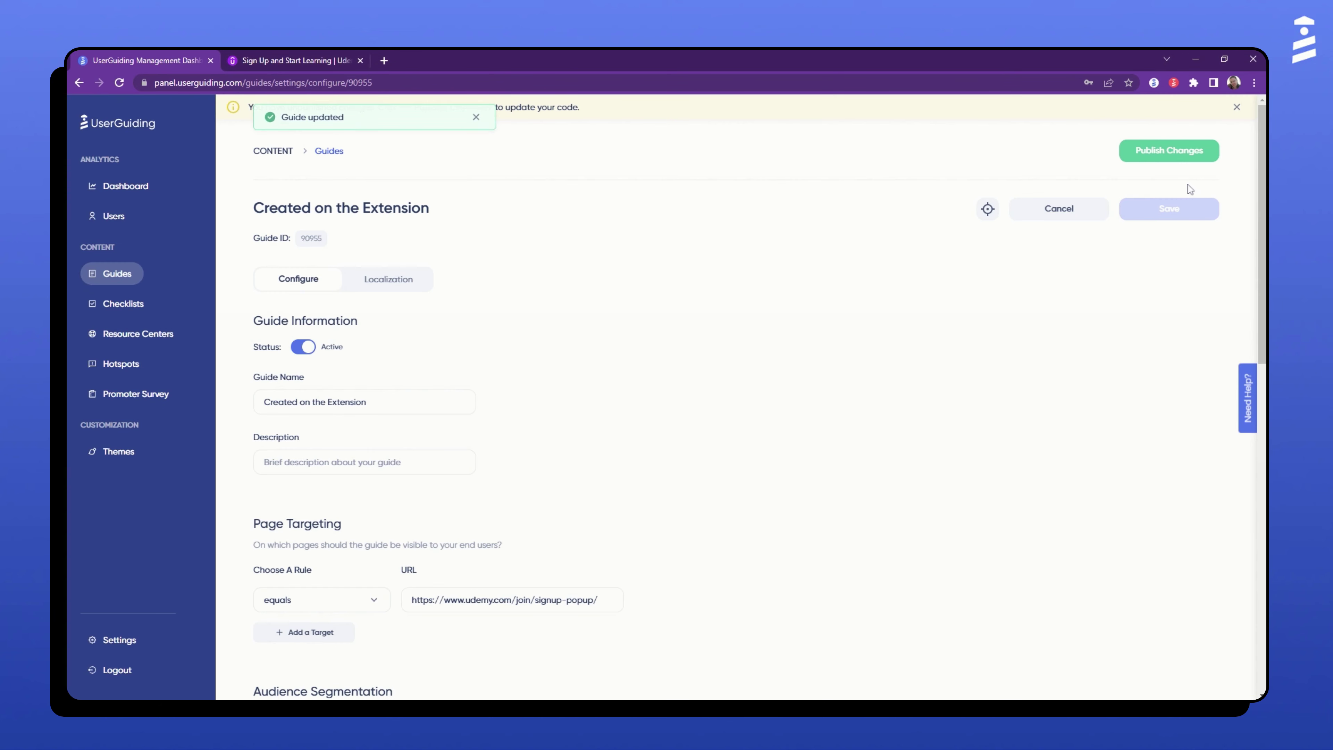
left_click(1180, 157)
scroll(725, 255, "down", 5)
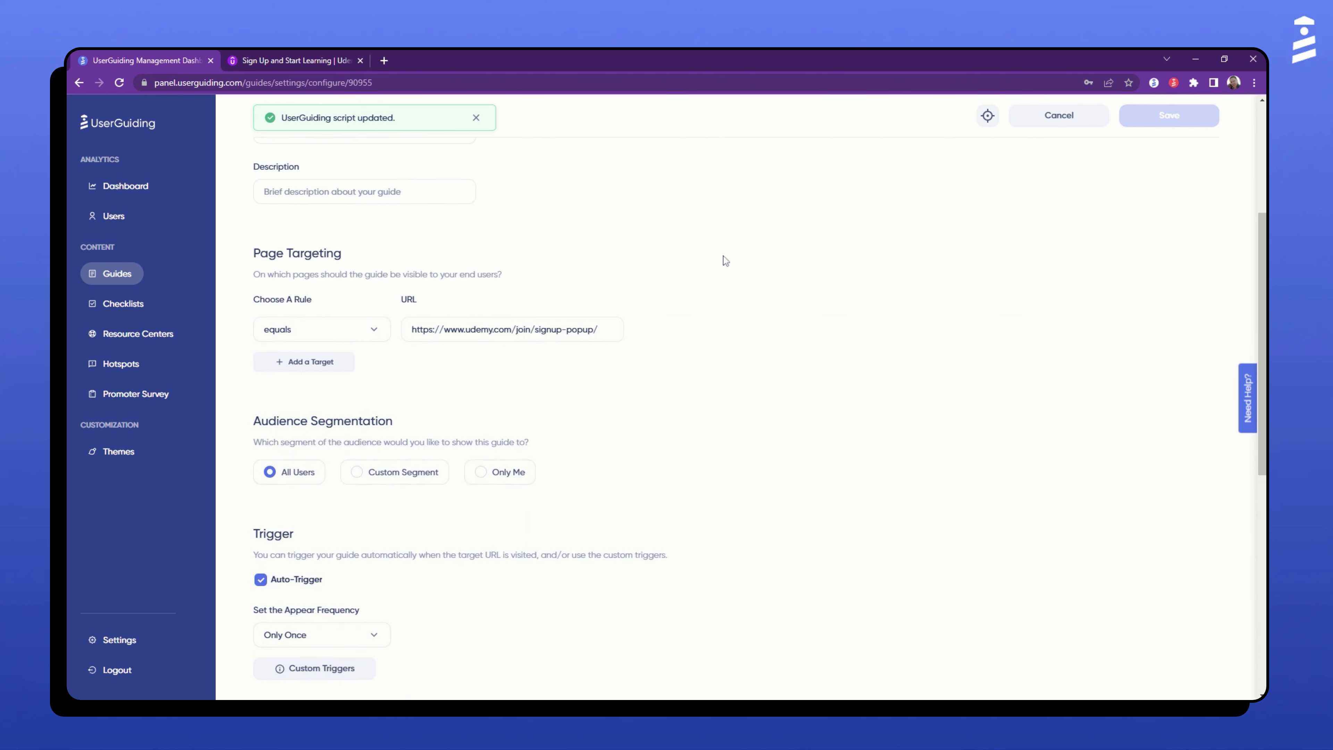
left_click(317, 56)
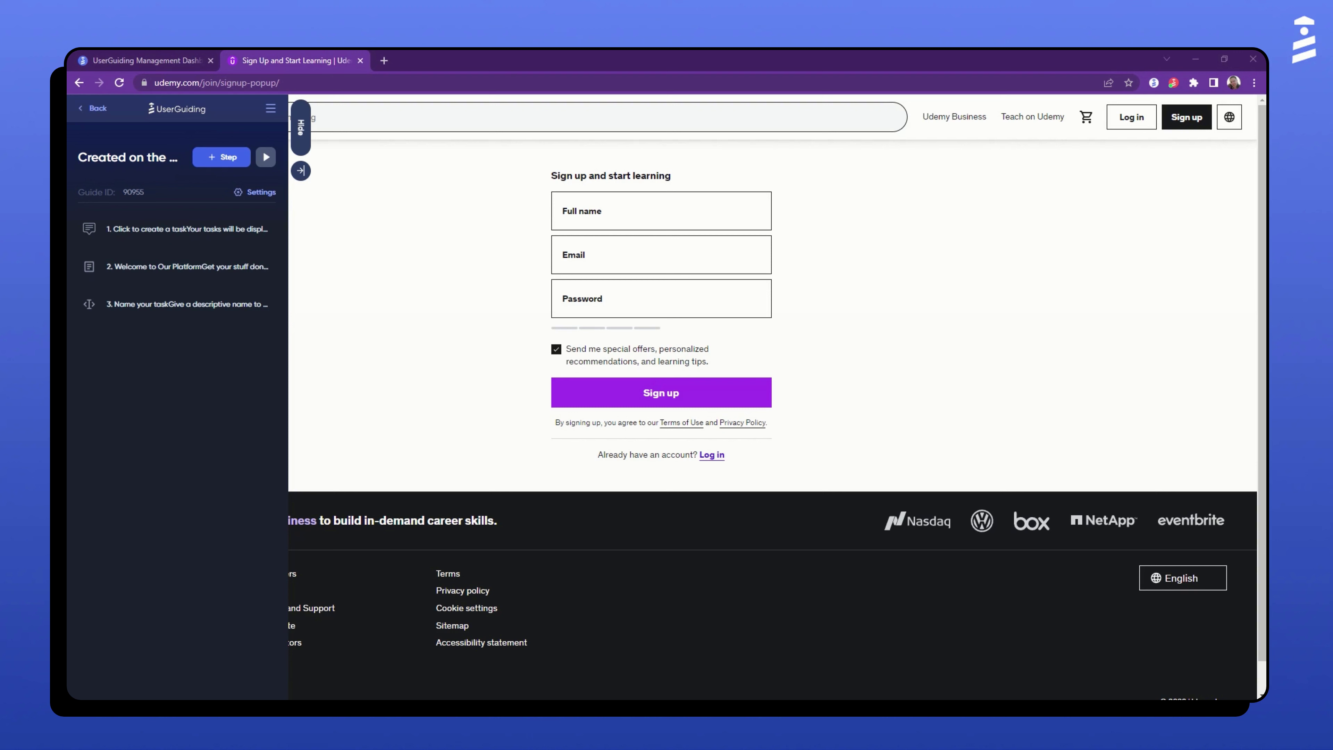
- Hide the builder panel and run the live guide through all three steps, autofilling the search bar
left_click(298, 134)
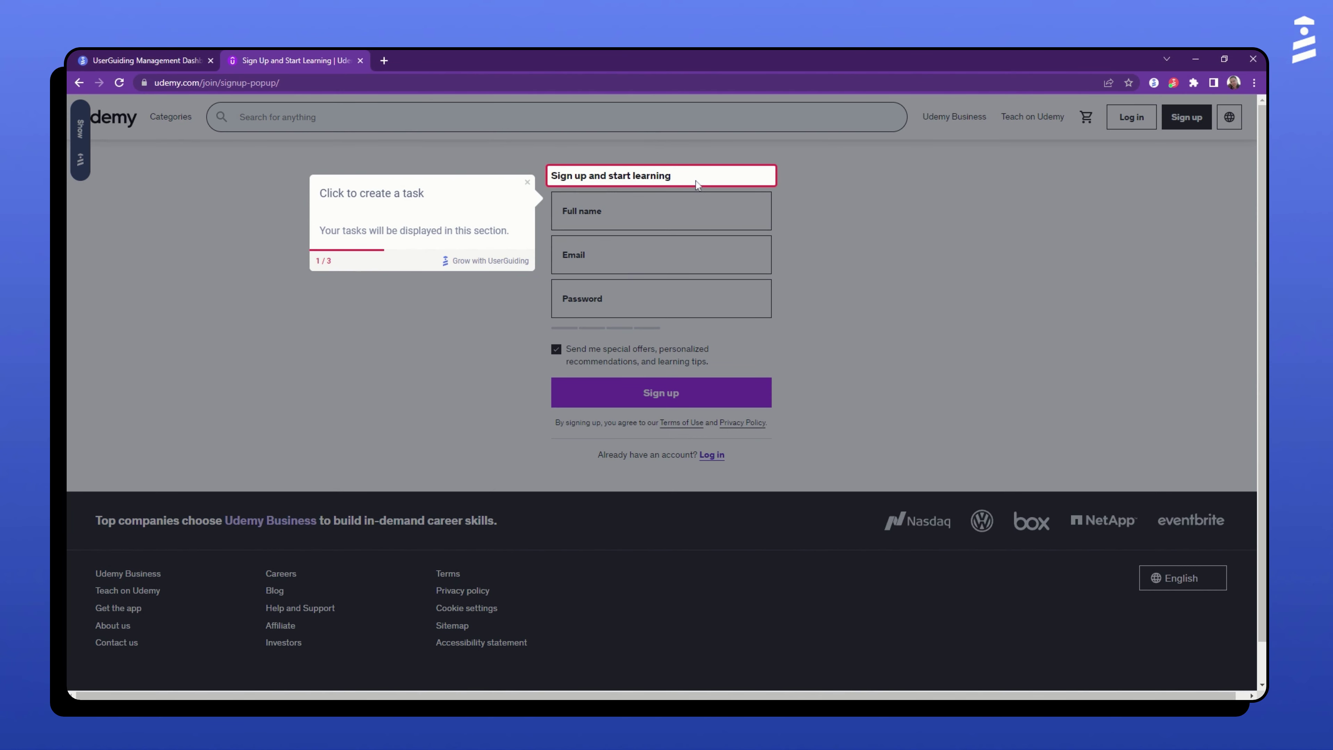
left_click(697, 181)
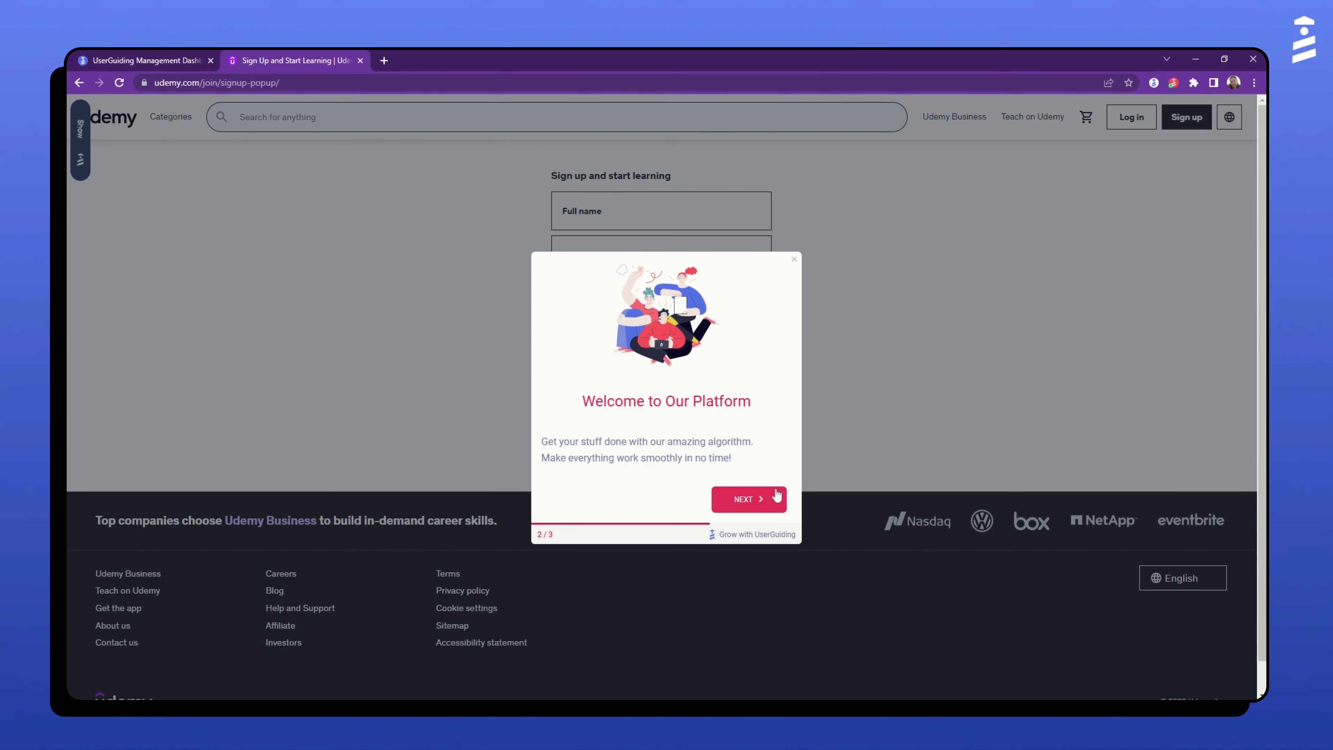
left_click(769, 499)
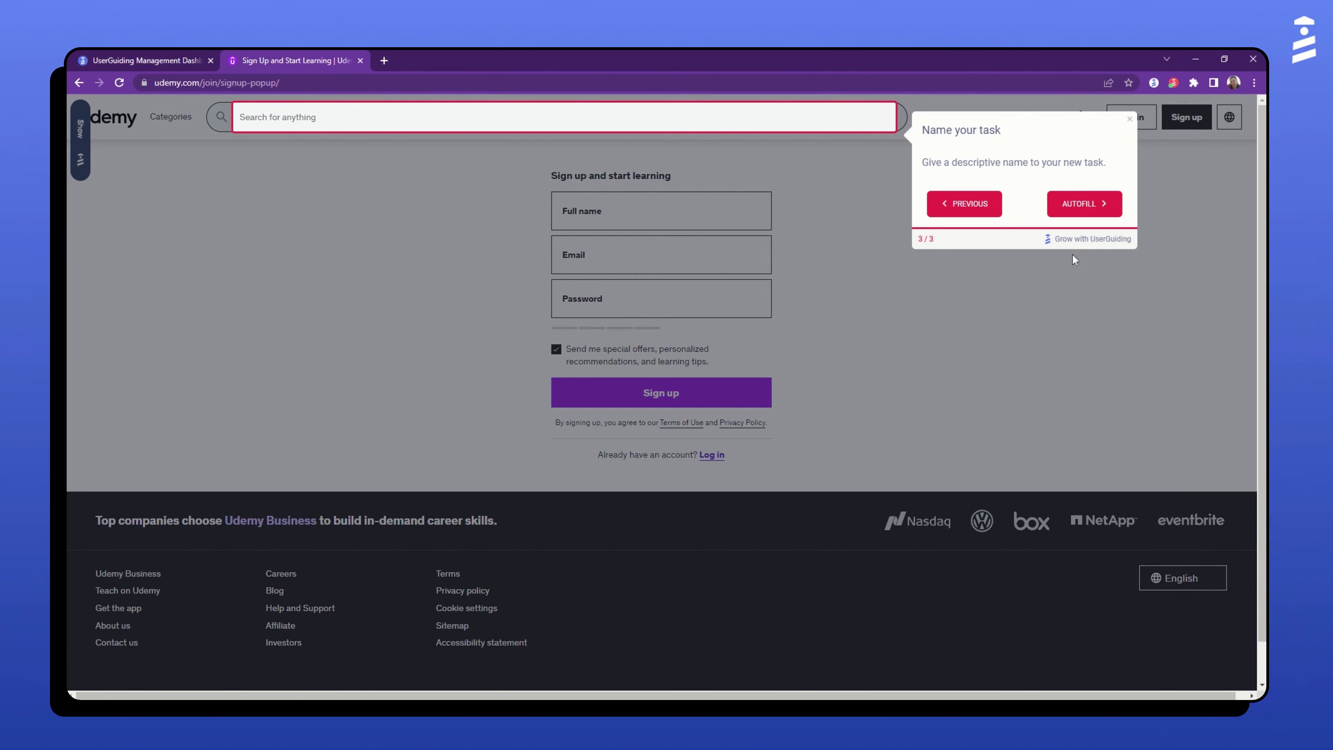
left_click(1086, 203)
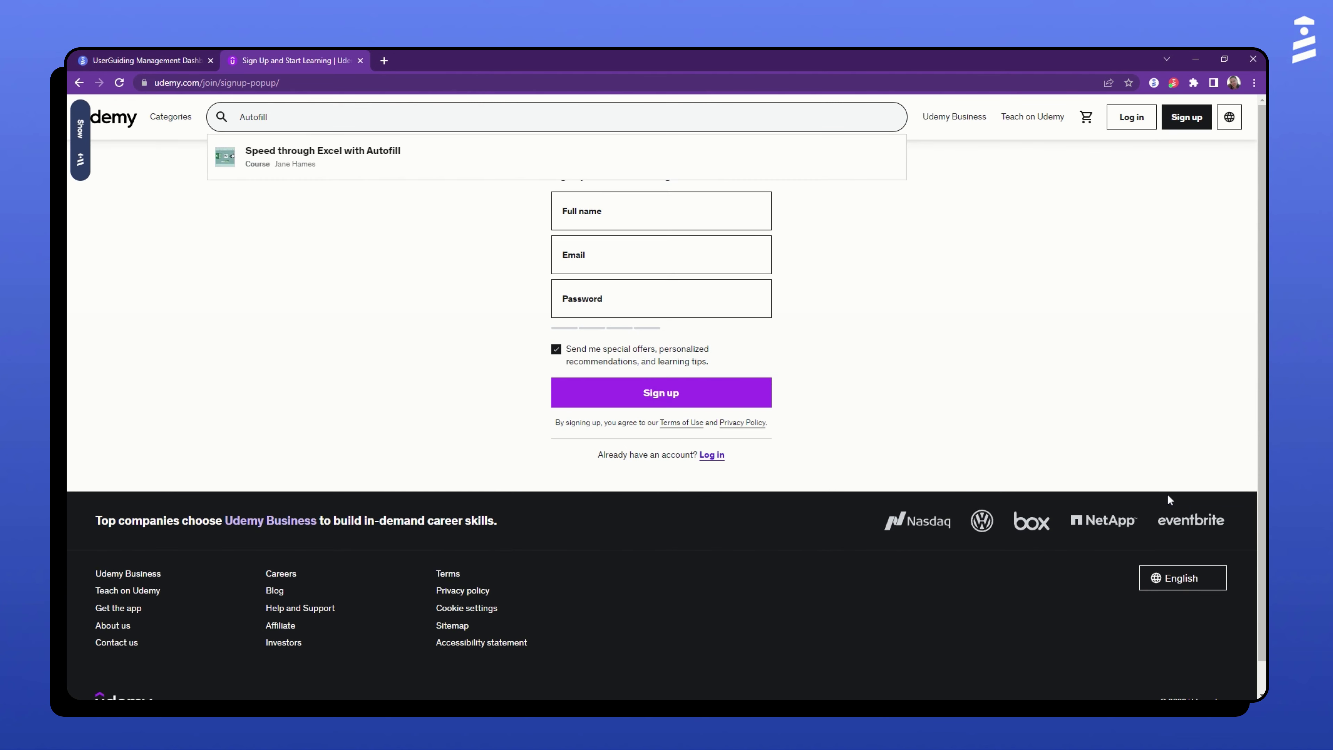